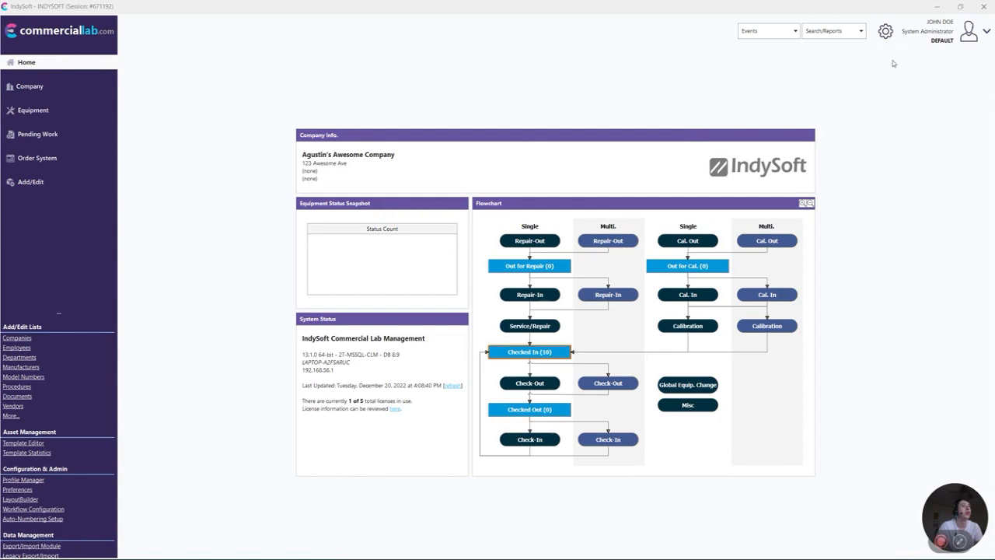
left_click(886, 31)
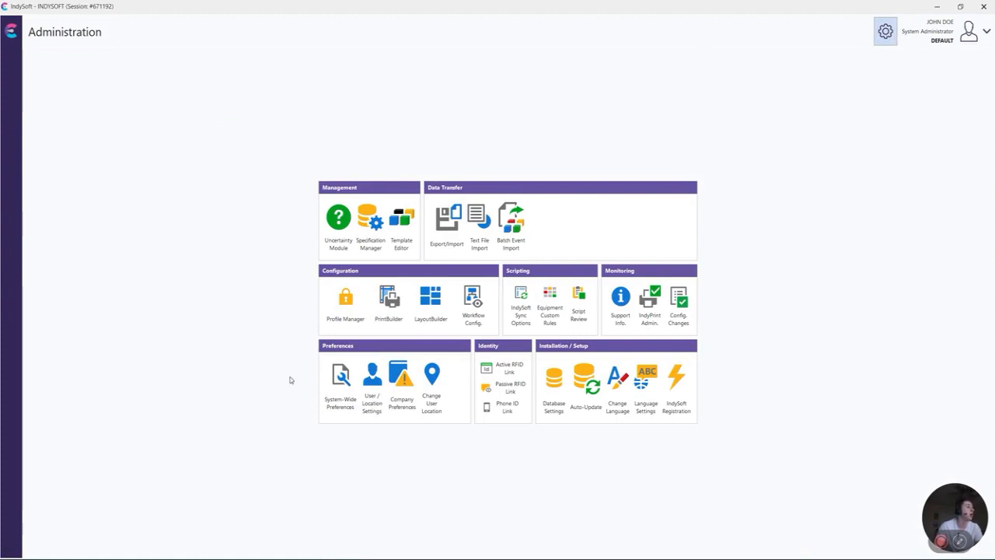
left_click(338, 381)
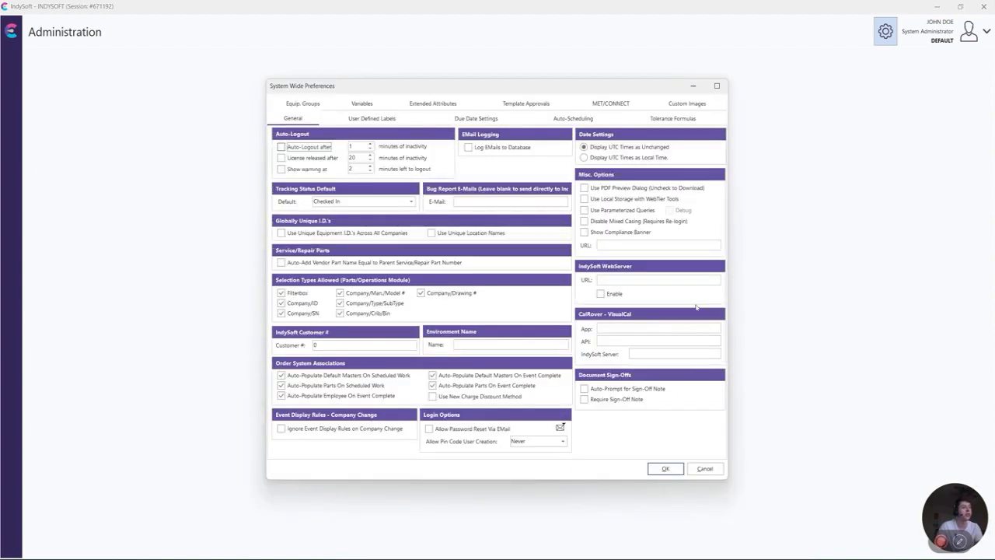
left_click(639, 233)
left_click(640, 246)
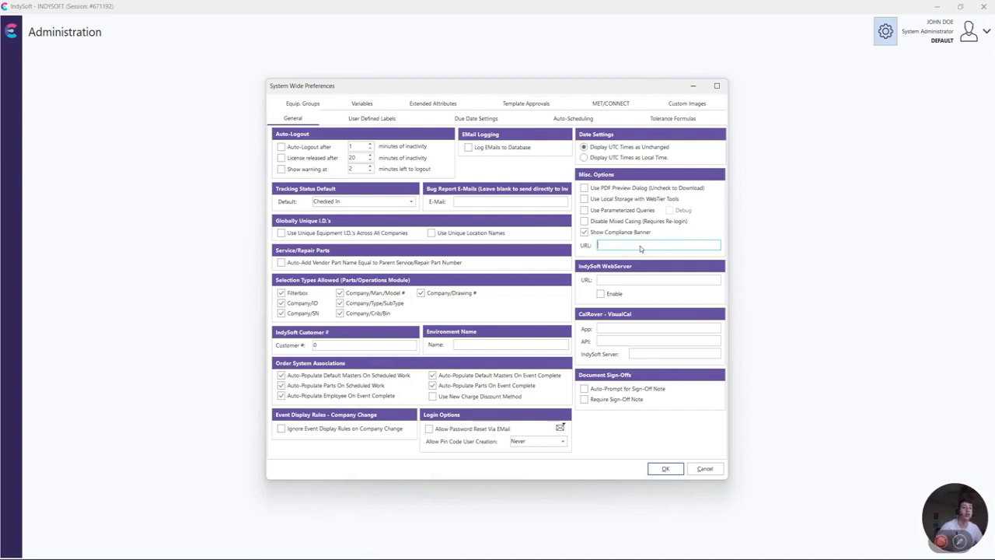
type("h")
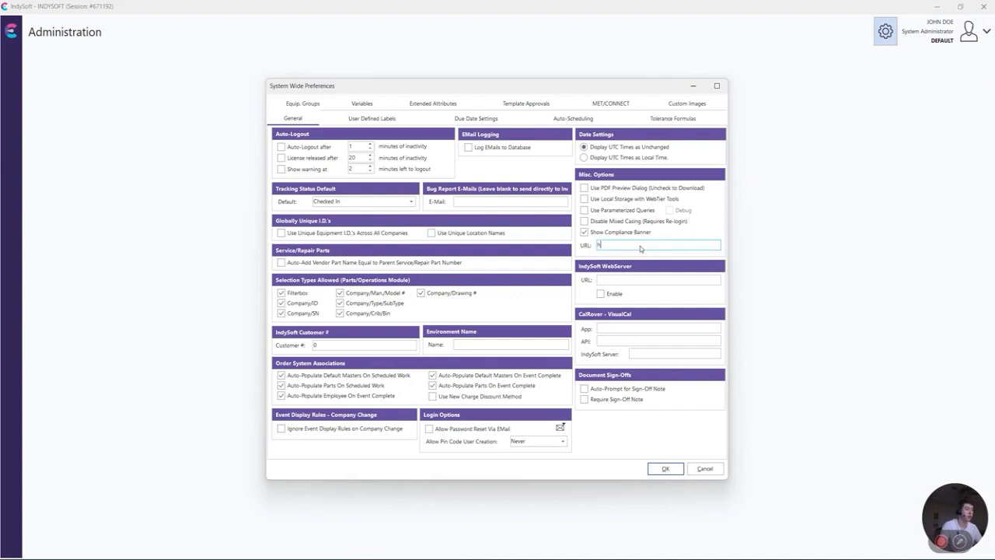
type("ttps://indysoft.com")
left_click(653, 470)
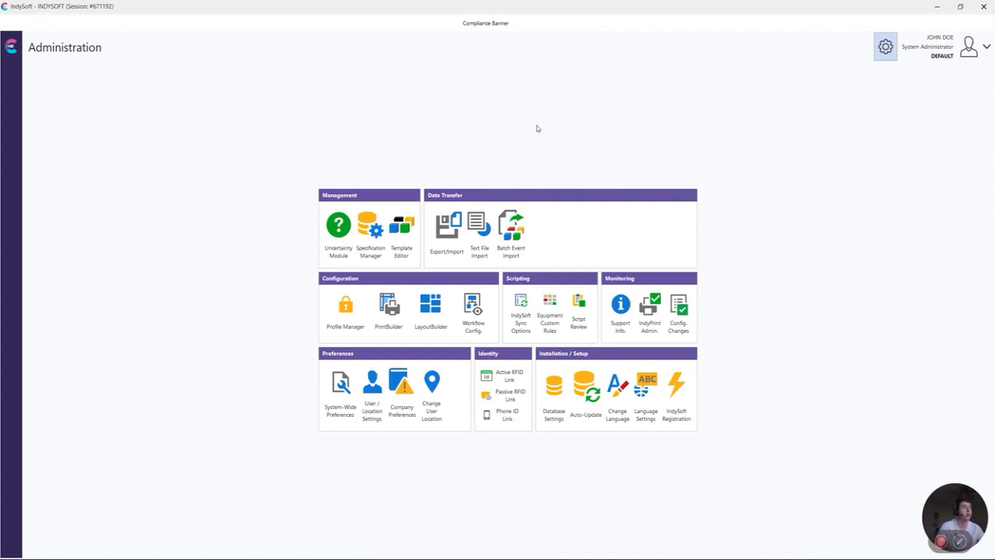
Step: Review the editing options offered for the compliance banner
left_click(467, 25)
right_click(515, 23)
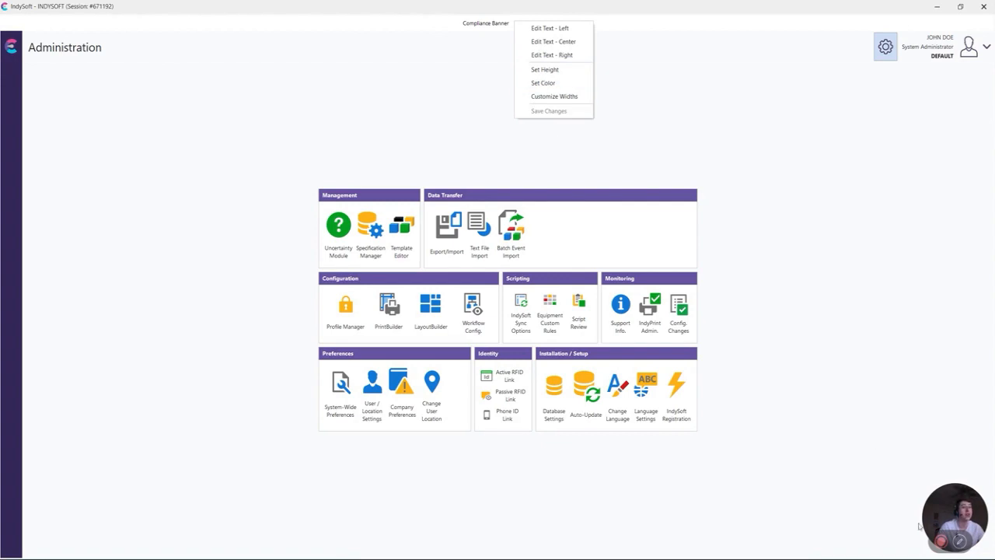
left_click(941, 542)
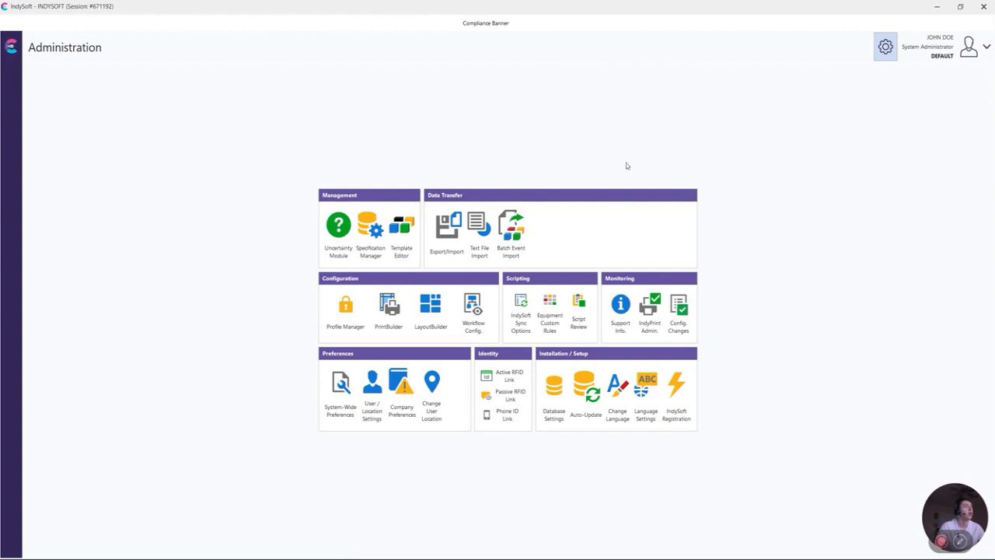
right_click(541, 29)
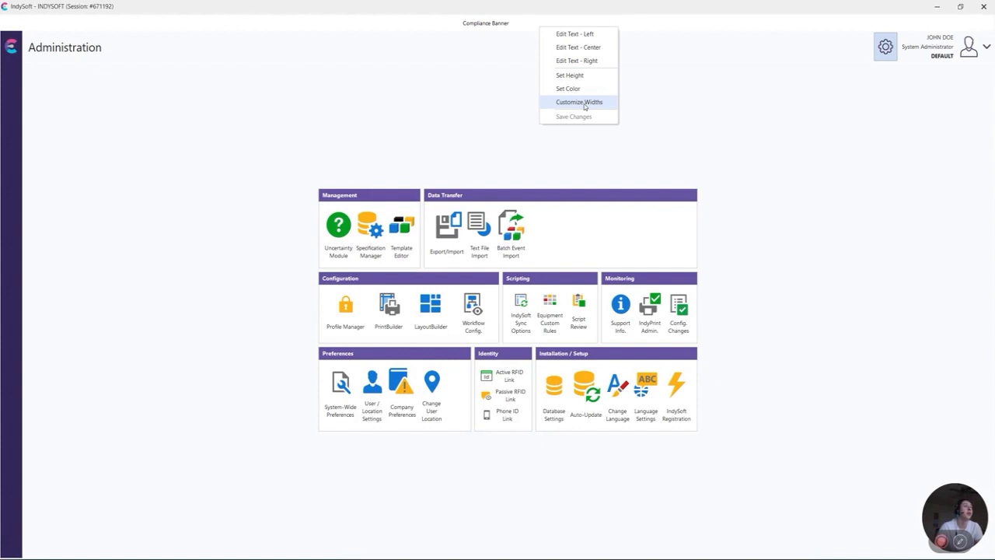
left_click(764, 176)
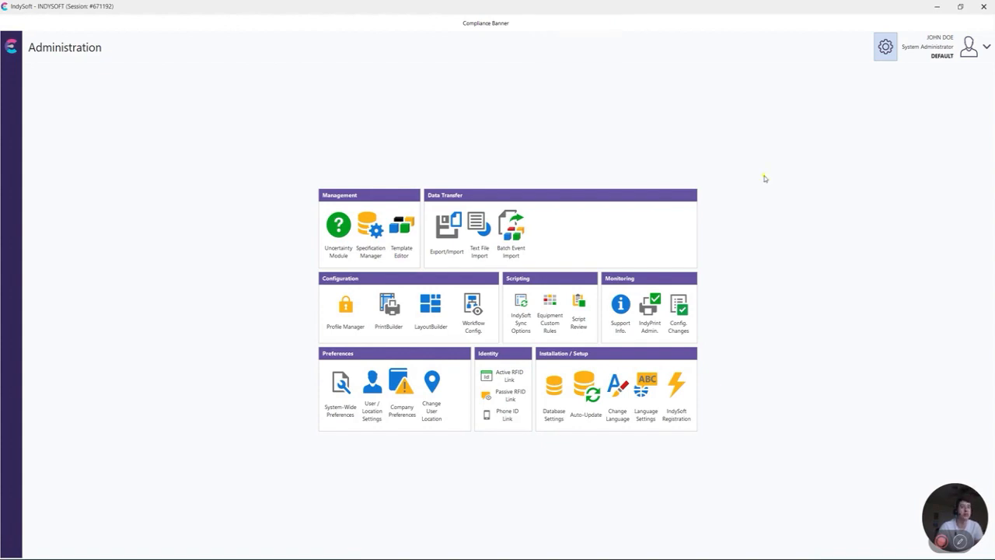
Step: Switch to the Equipment screen and view the width customization of the compliance banner
left_click(881, 45)
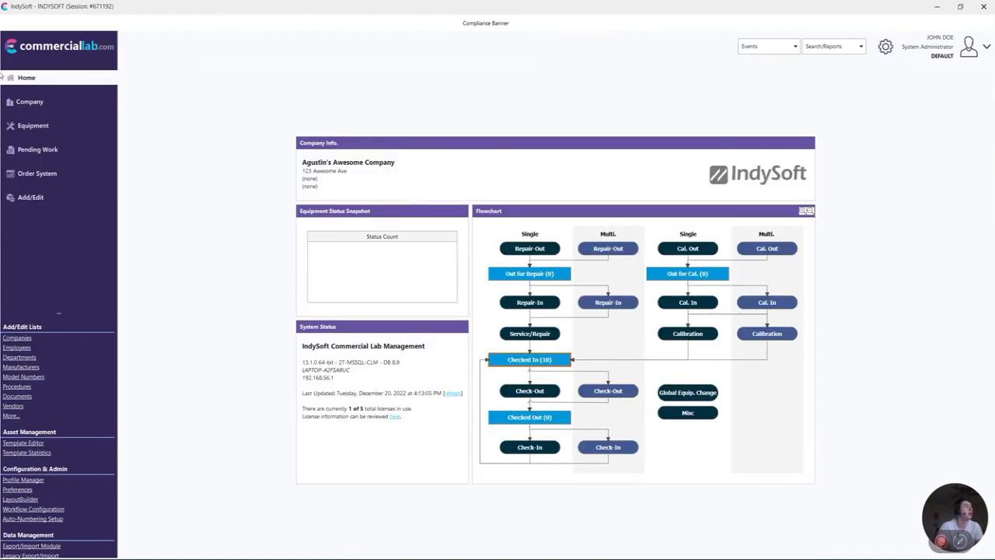
left_click(33, 125)
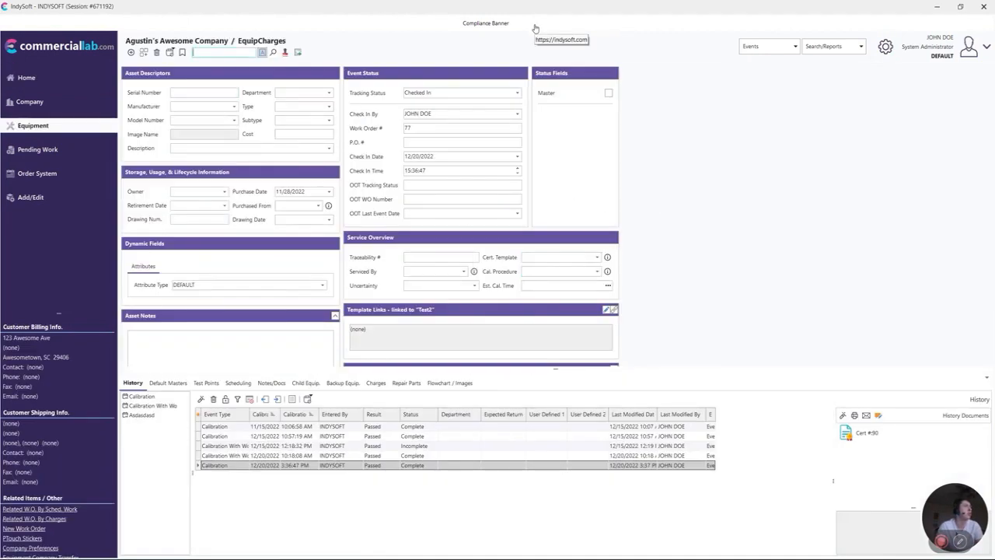
right_click(535, 28)
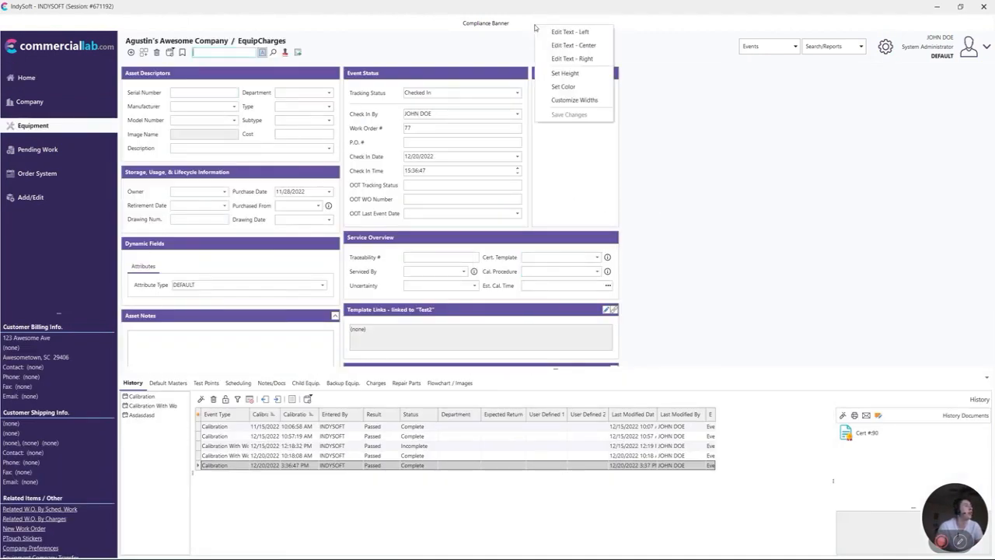
left_click(574, 100)
left_click_drag(473, 94, 391, 134)
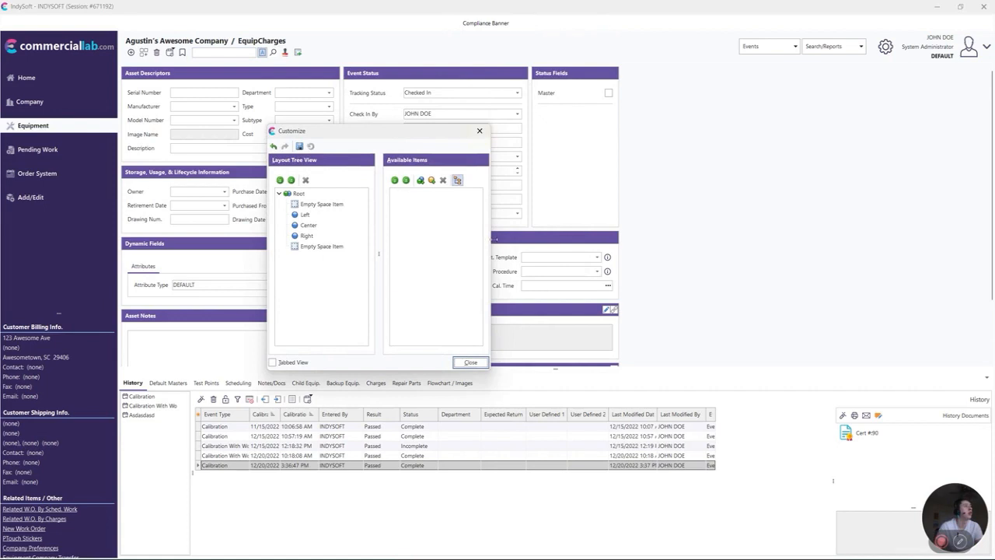
left_click(470, 362)
Step: Compare the banner's width customization with the layout customization of the Equipment screen, and close both
right_click(429, 44)
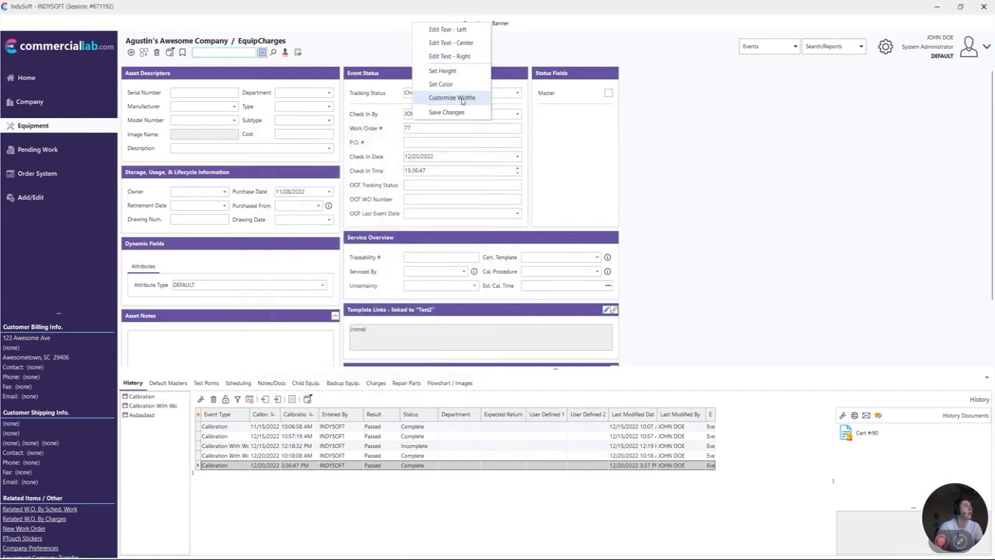
left_click(461, 99)
right_click(638, 99)
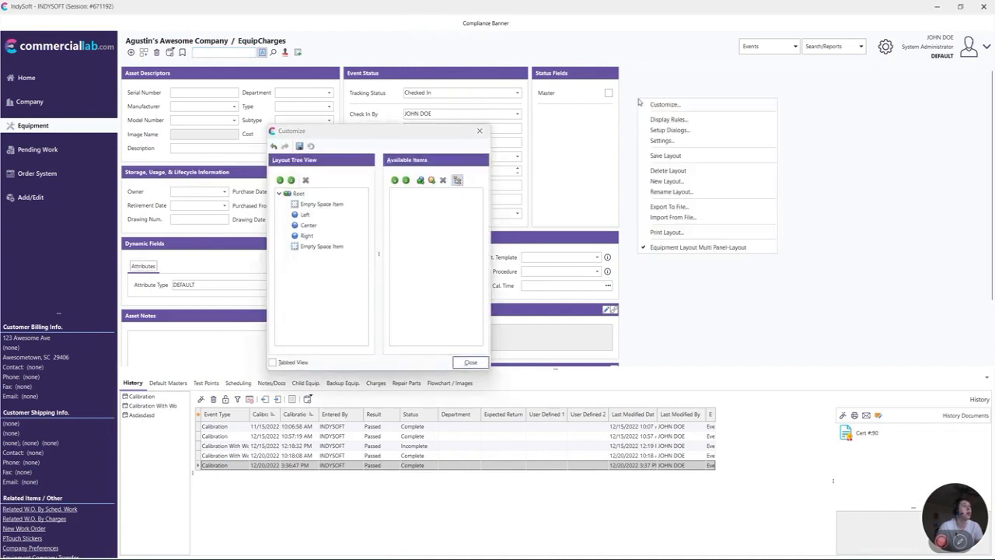
left_click(642, 105)
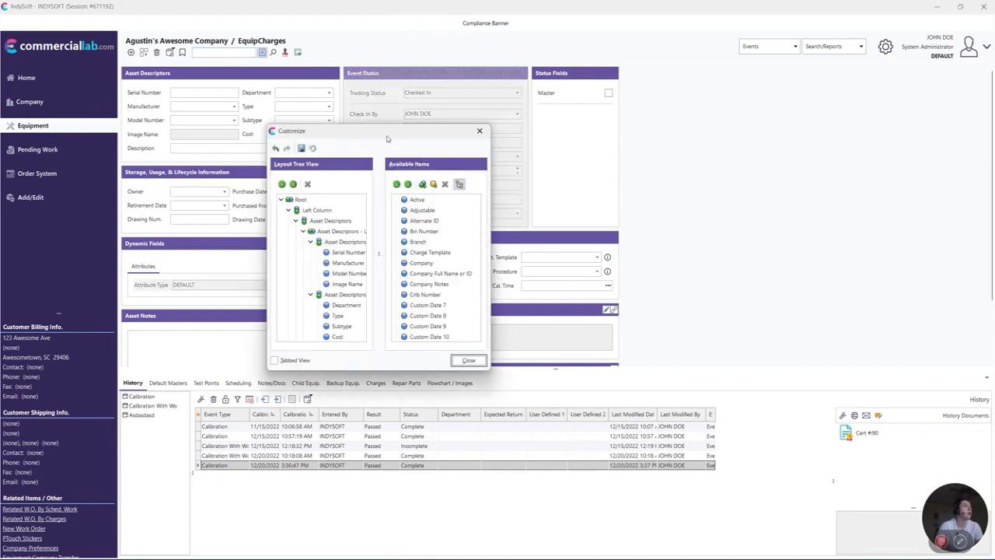
left_click_drag(391, 132, 623, 131)
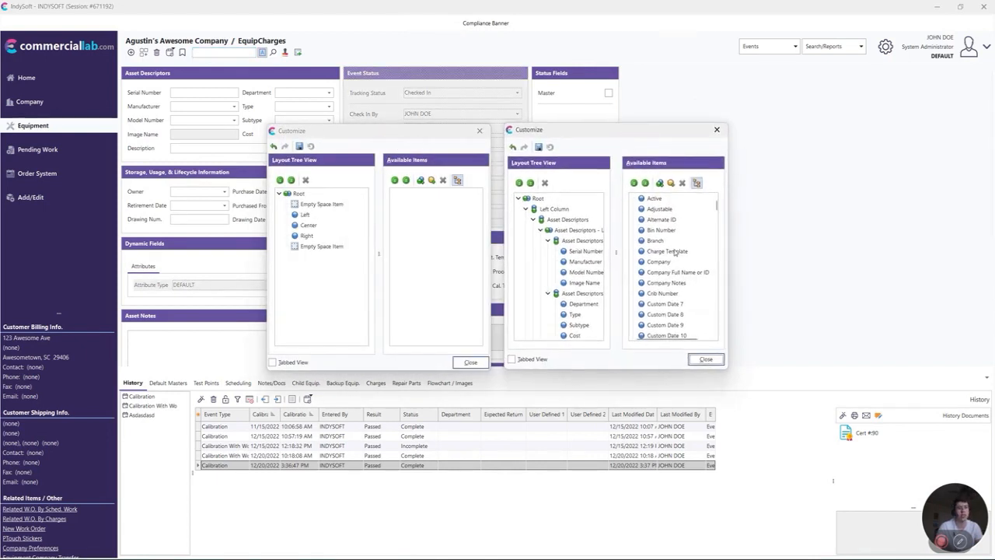
left_click(705, 359)
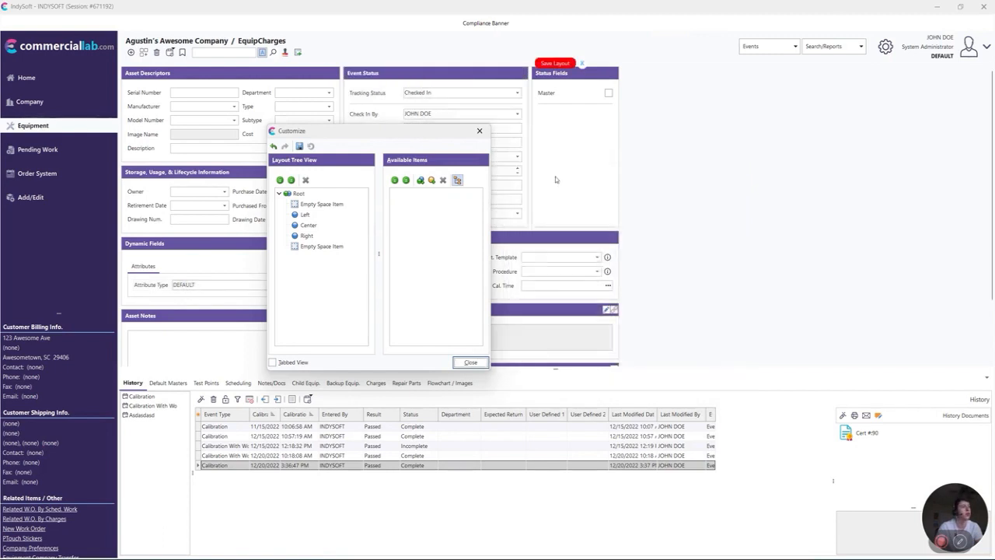
left_click(472, 363)
Step: Set the compliance banner's left text to "I am the left text. Behold!"
right_click(547, 27)
left_click(572, 31)
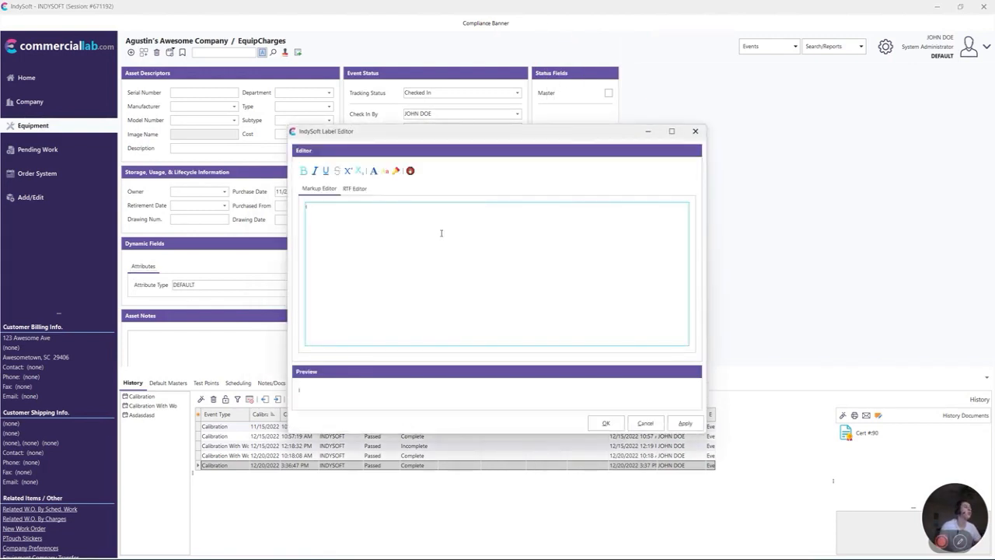
type("I am the left text. Behold!")
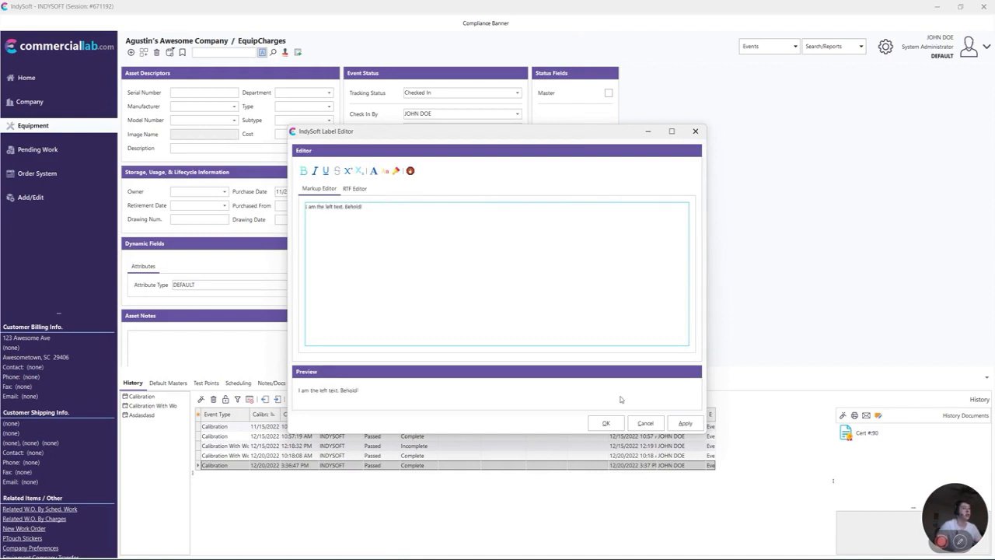
left_click(606, 423)
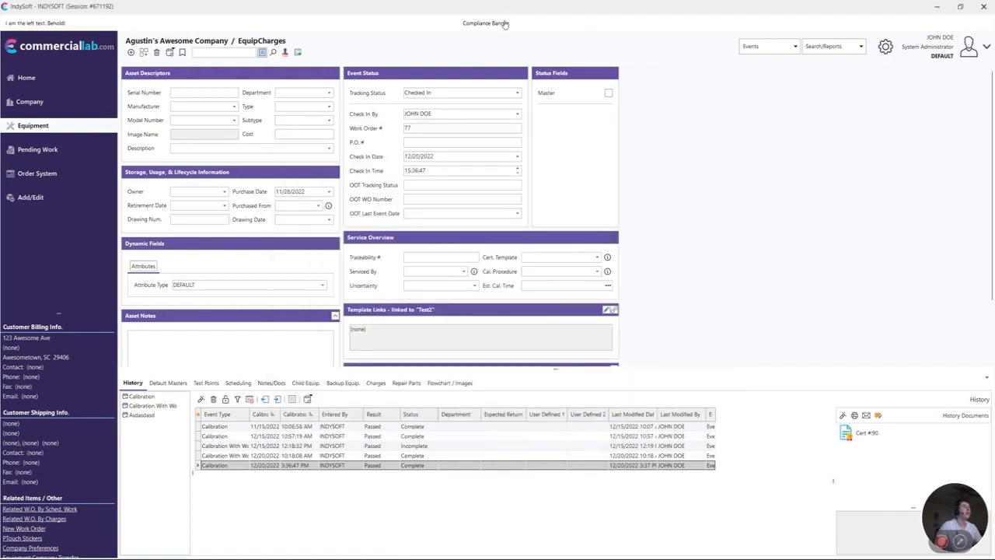
Step: Set the compliance banner's right text to "I wasn't here before!"
right_click(501, 19)
left_click(515, 56)
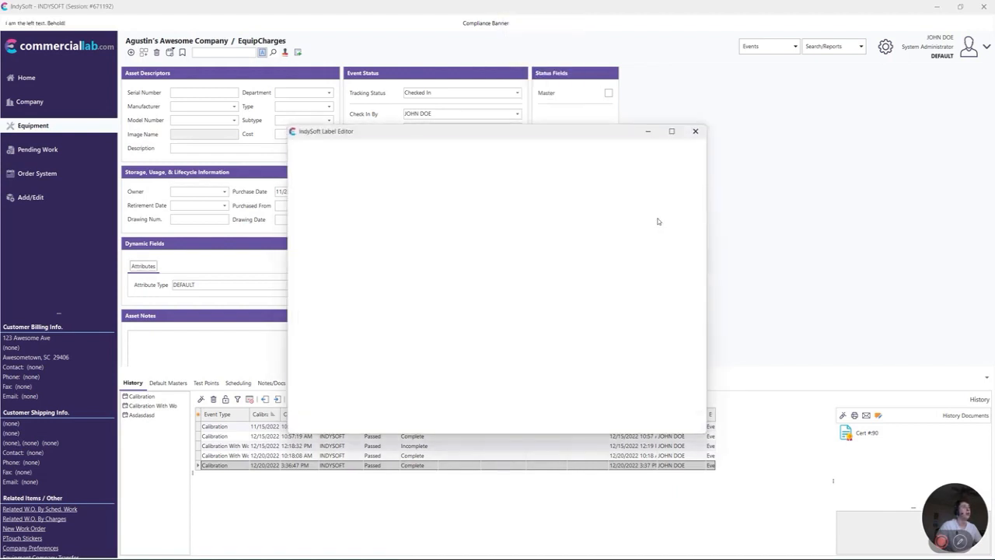
type("I was")
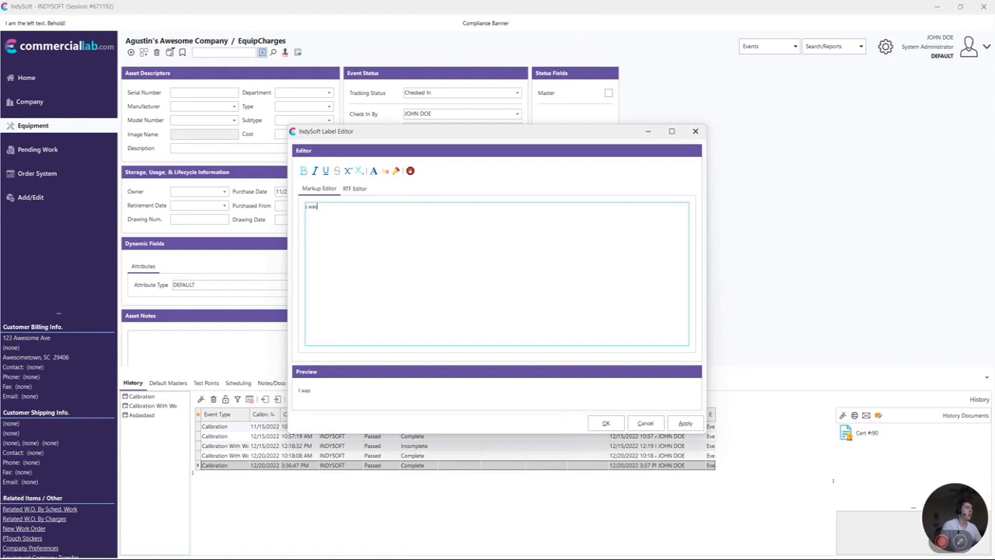
type("n't here before!")
left_click(605, 423)
Step: Replace the compliance banner's center text with "This is the center text. How you doin'?"
right_click(500, 29)
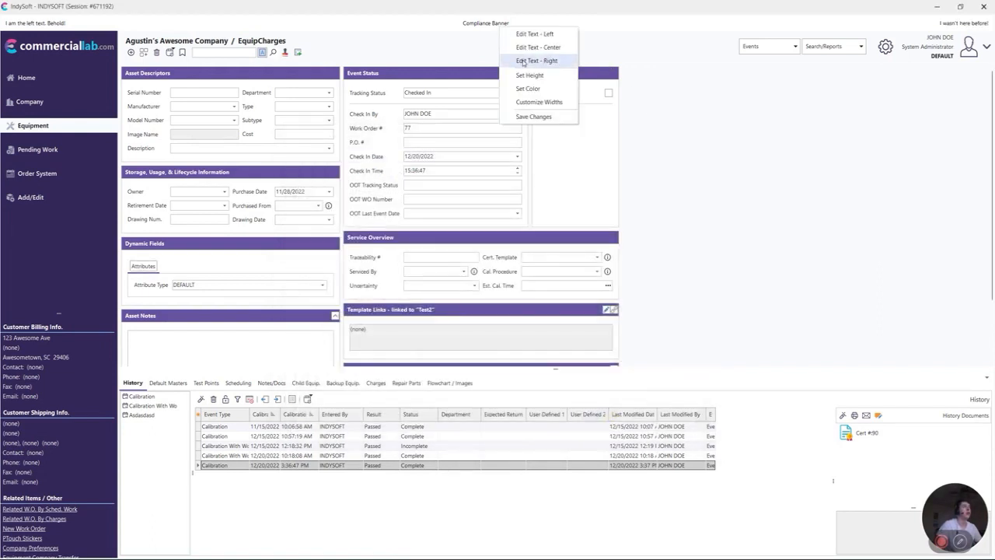
left_click(530, 57)
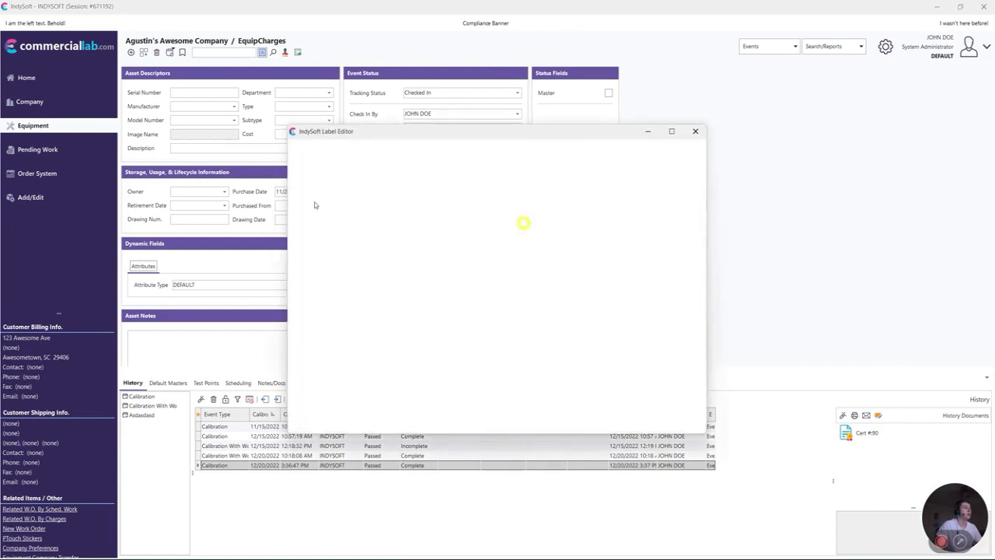
type("Thi")
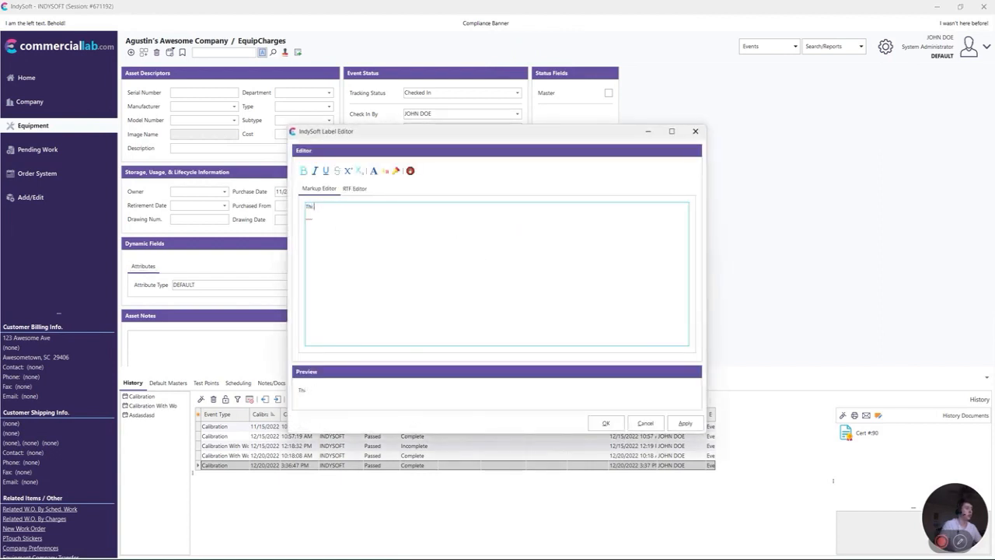
type("center text. How you doin'?")
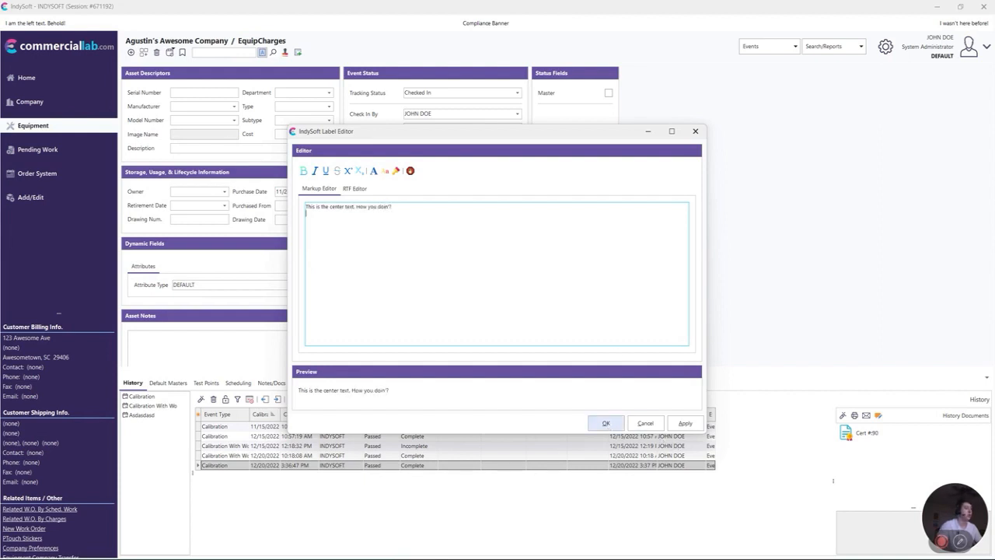
left_click(605, 423)
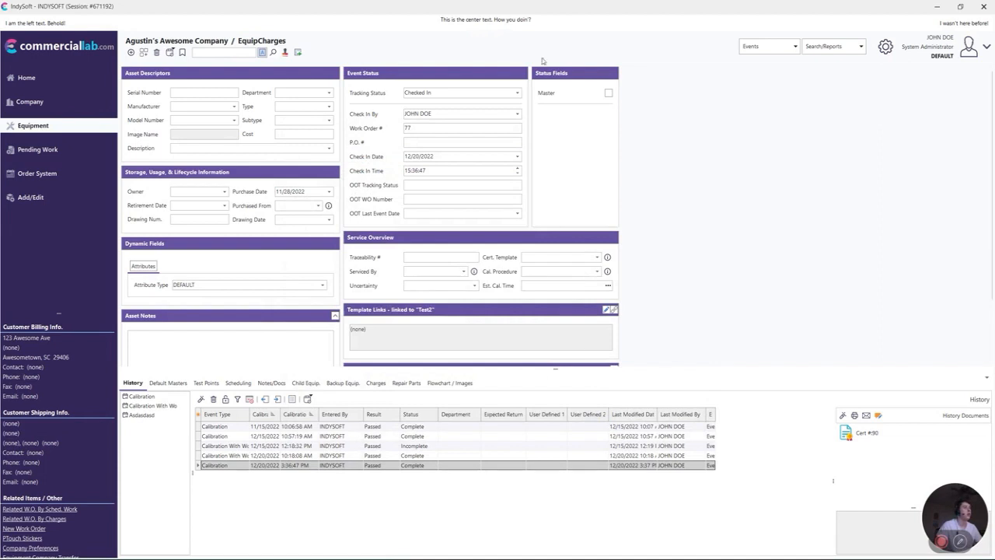
Step: Remove the trailing empty line from the compliance banner's center text
right_click(523, 28)
left_click(474, 206)
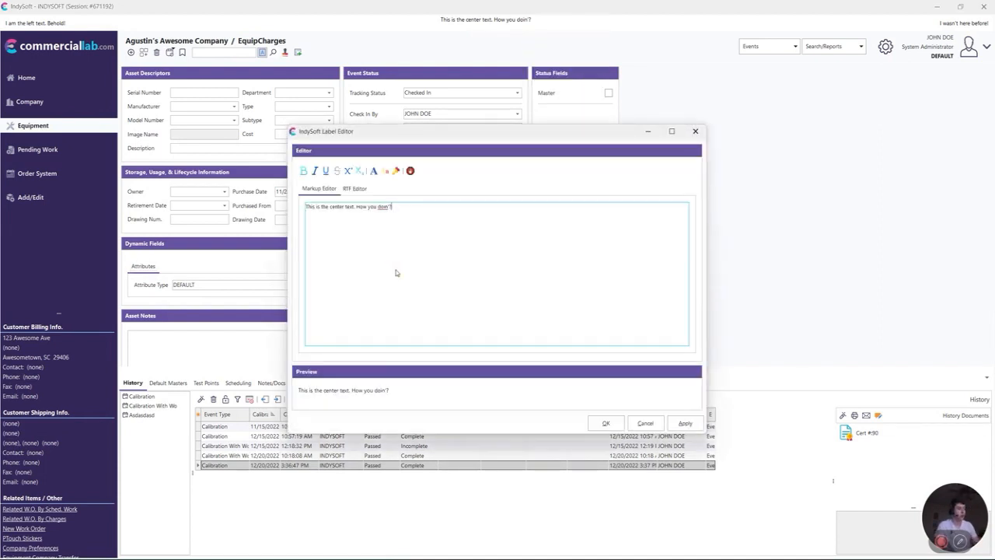
left_click(606, 422)
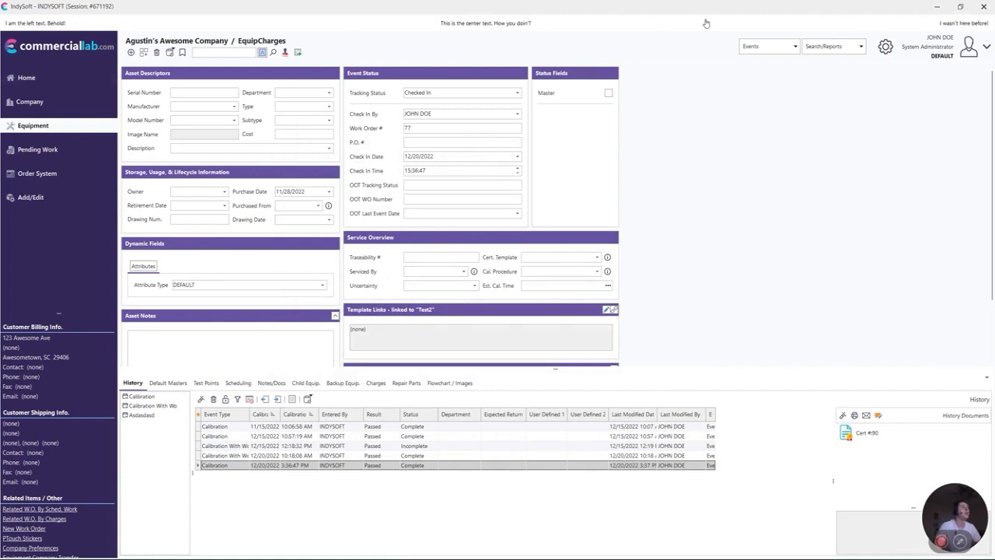
Step: Make the compliance banner's center text bold and italic in the label editor
right_click(484, 26)
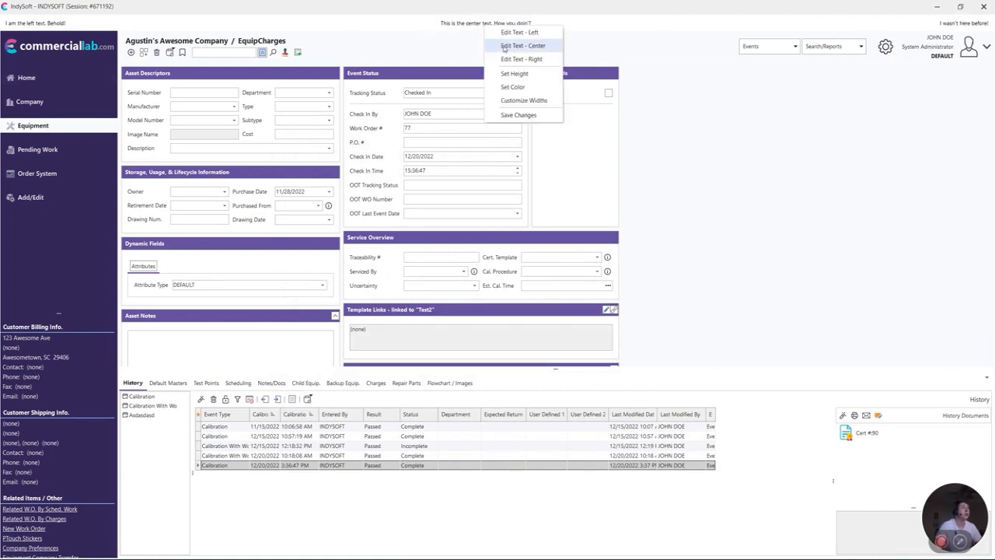
left_click(505, 47)
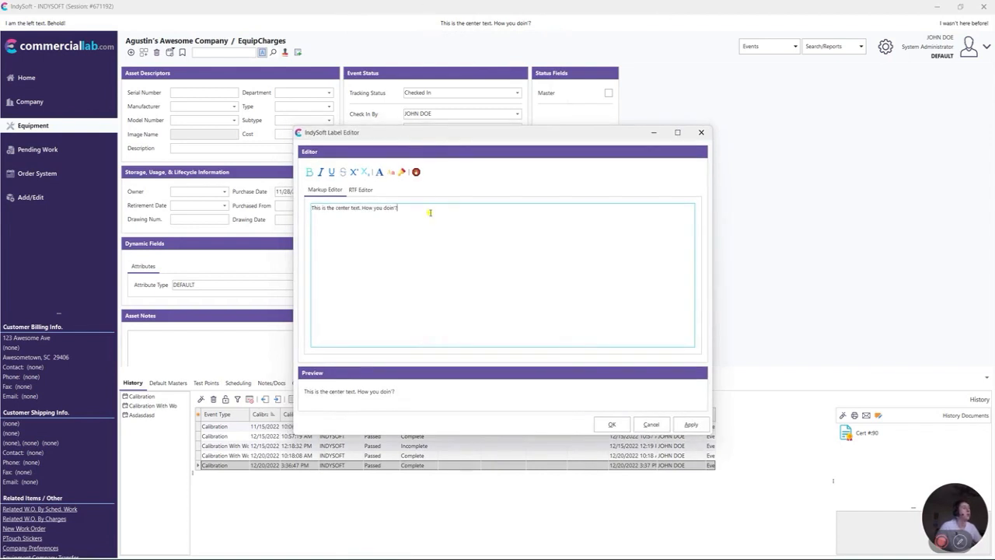
left_click_drag(430, 212, 195, 216)
left_click(399, 234)
left_click(425, 222)
triple_click(412, 207)
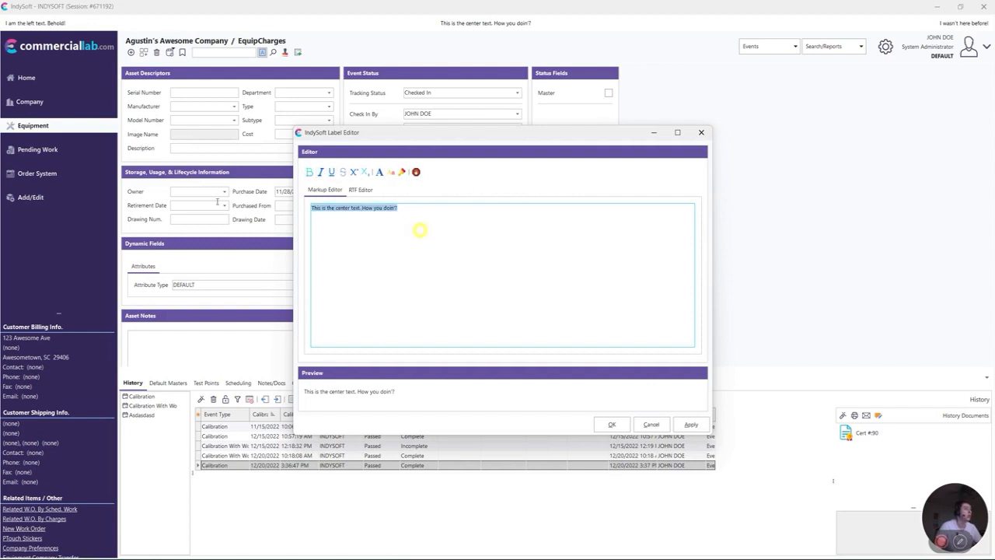
left_click(308, 172)
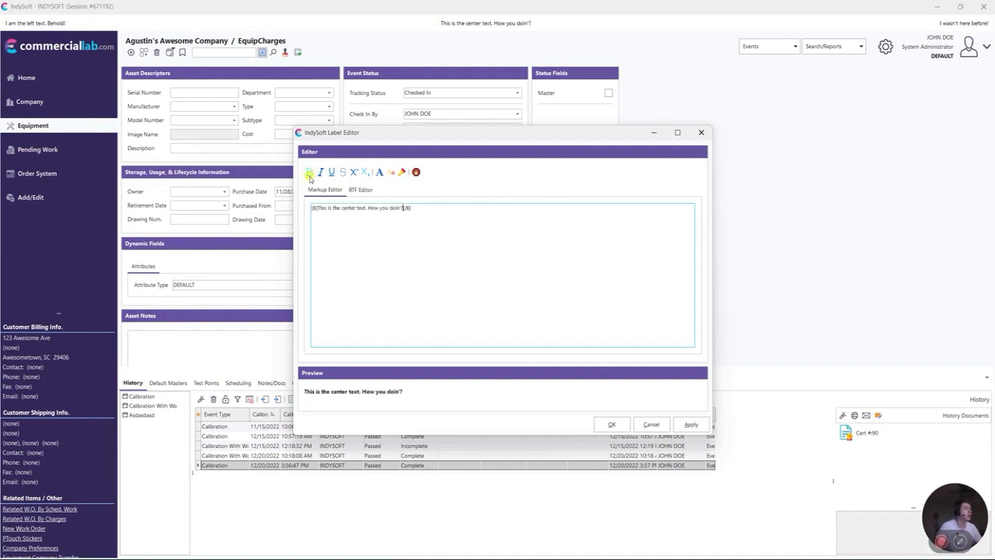
triple_click(426, 234)
left_click(320, 172)
Step: Color the whole center text purple (#800080) and accept the label changes
triple_click(384, 208)
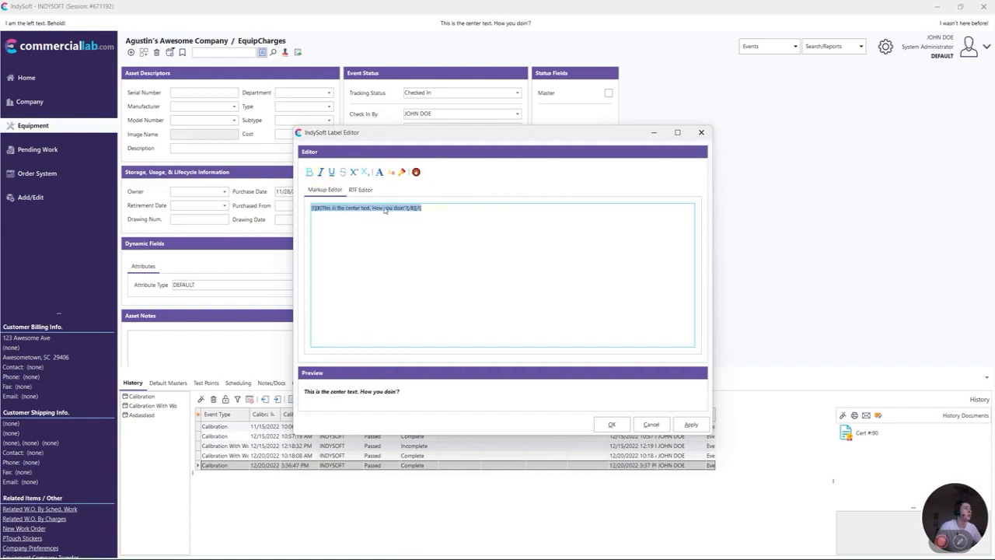
left_click(392, 171)
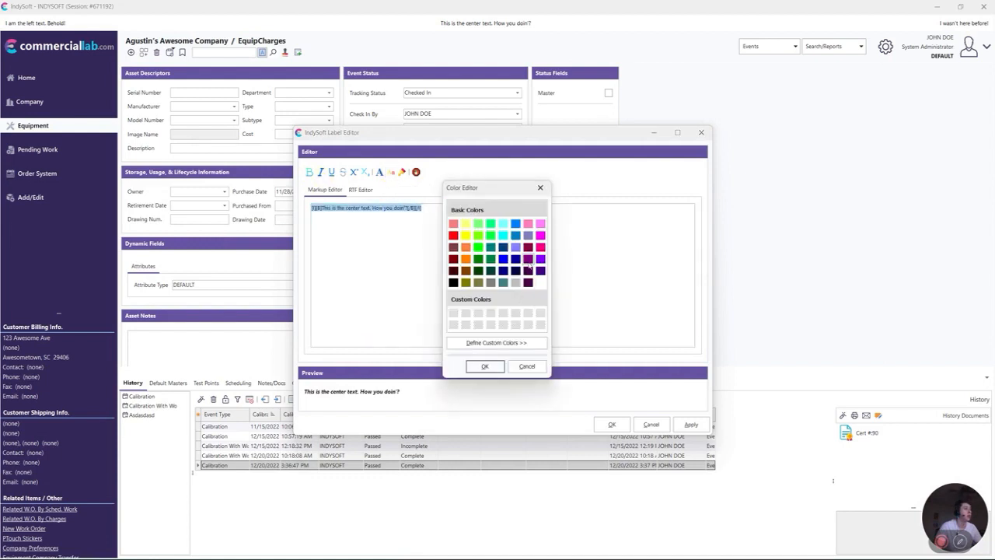
left_click(486, 365)
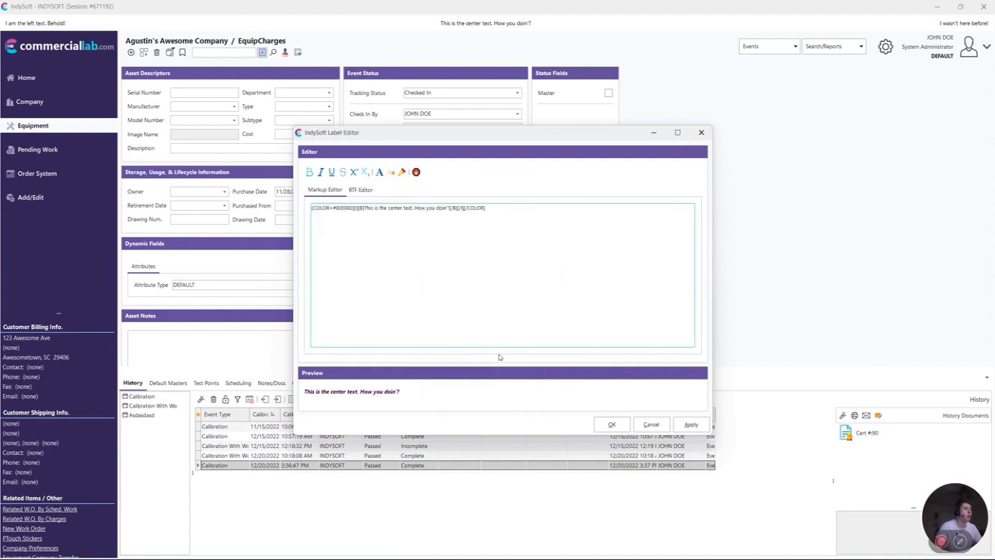
left_click(611, 424)
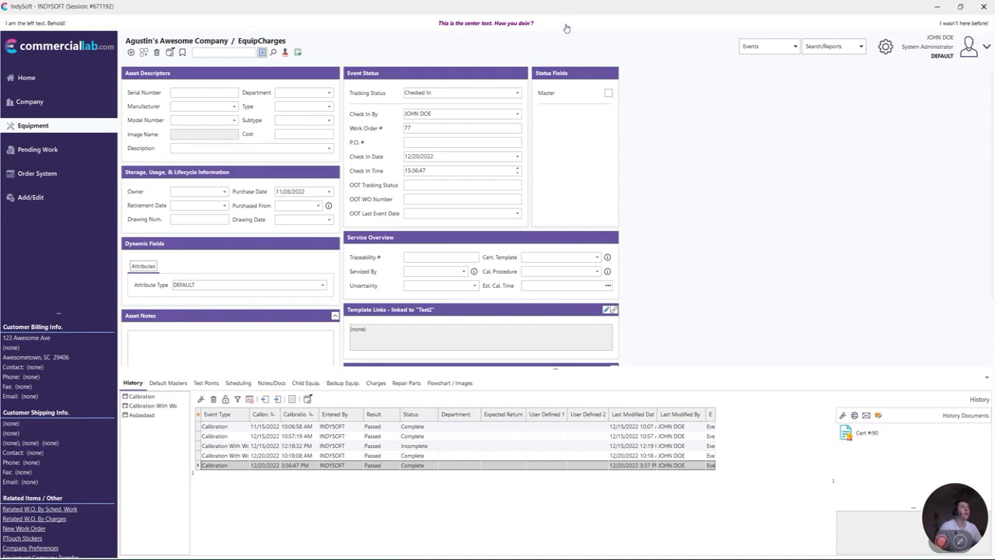
Step: Make the compliance banner slightly taller with Set Height, lock the height again, and save the banner changes
right_click(566, 27)
left_click(596, 71)
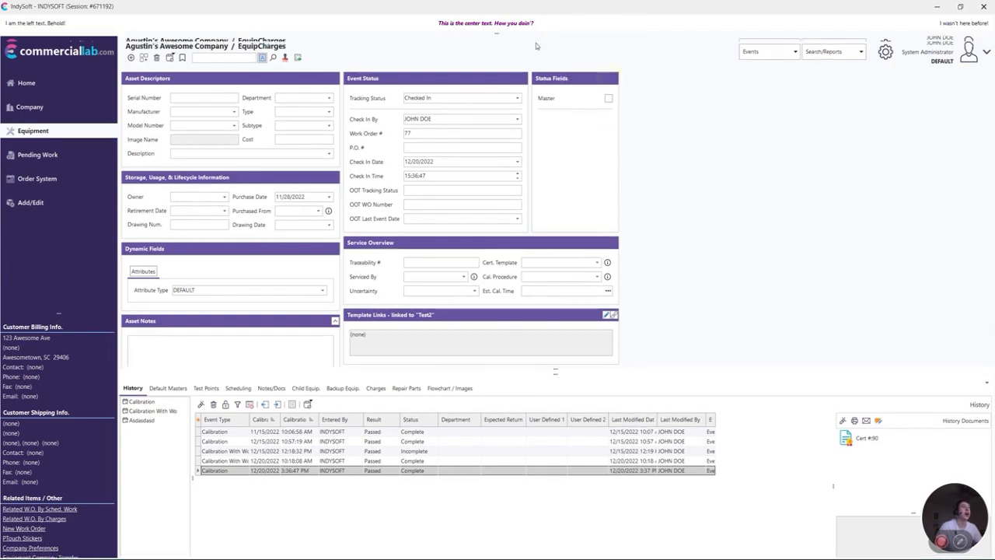
left_click_drag(503, 44, 507, 257)
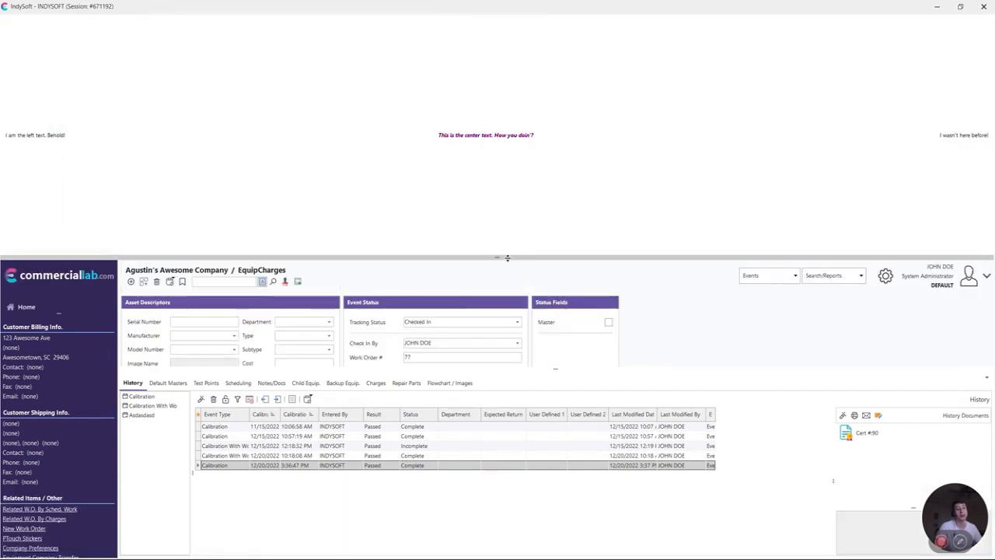
left_click_drag(506, 257, 495, 44)
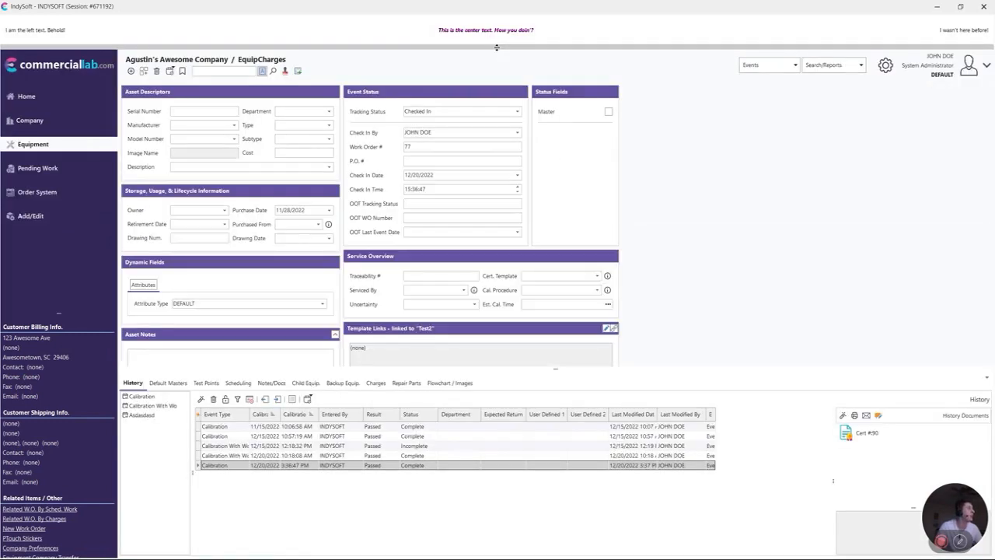
right_click(545, 26)
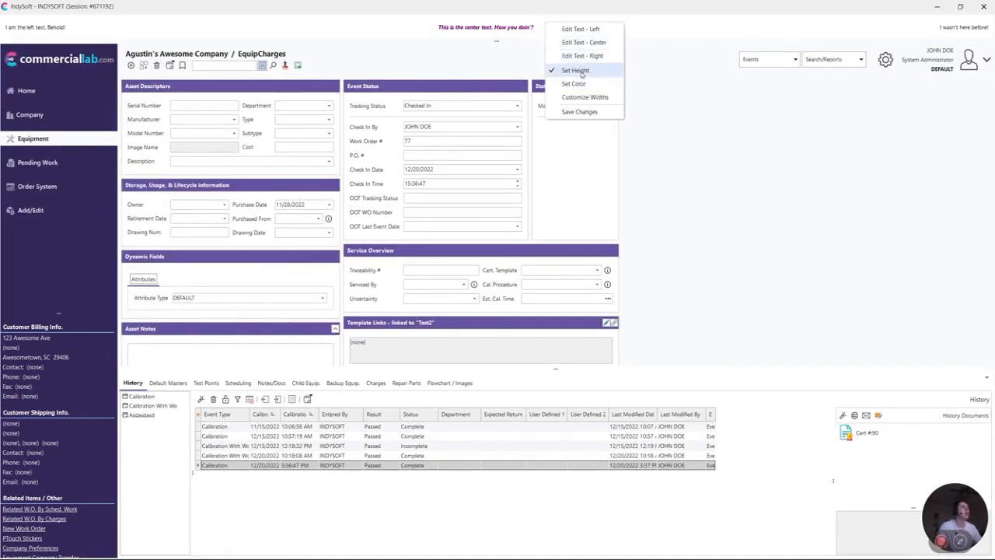
left_click(576, 69)
right_click(564, 34)
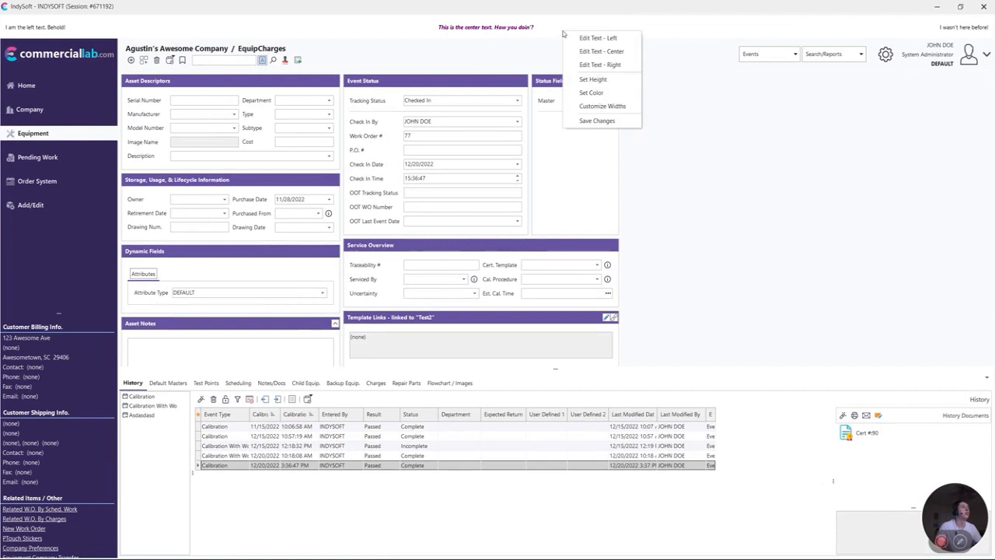
left_click(596, 120)
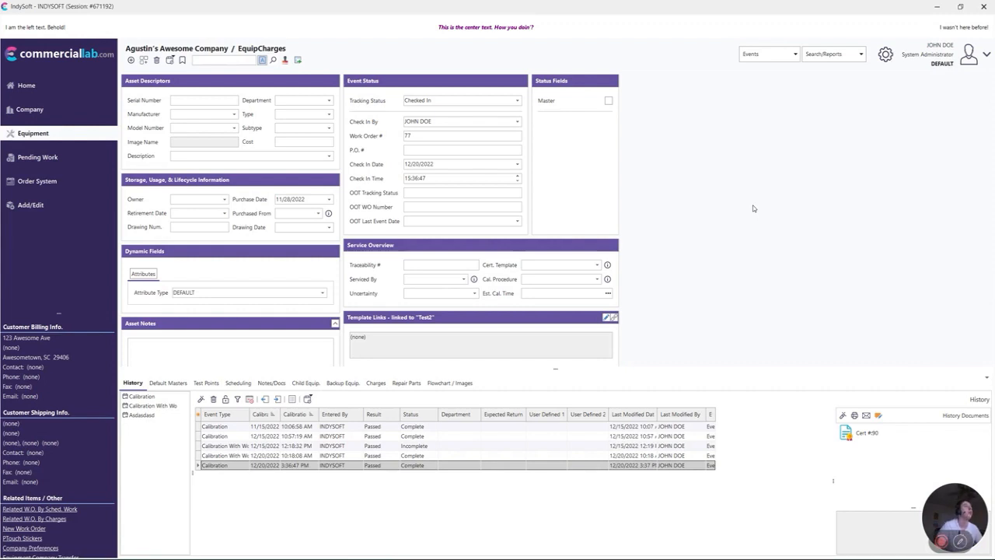
Step: Set the compliance banner's background to a custom light blue color and save the changes
right_click(579, 34)
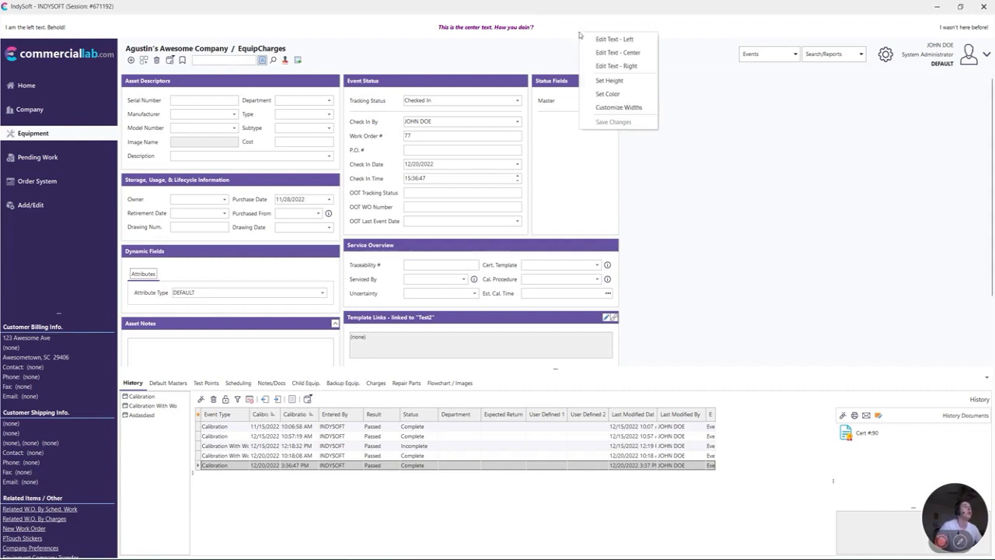
left_click(638, 96)
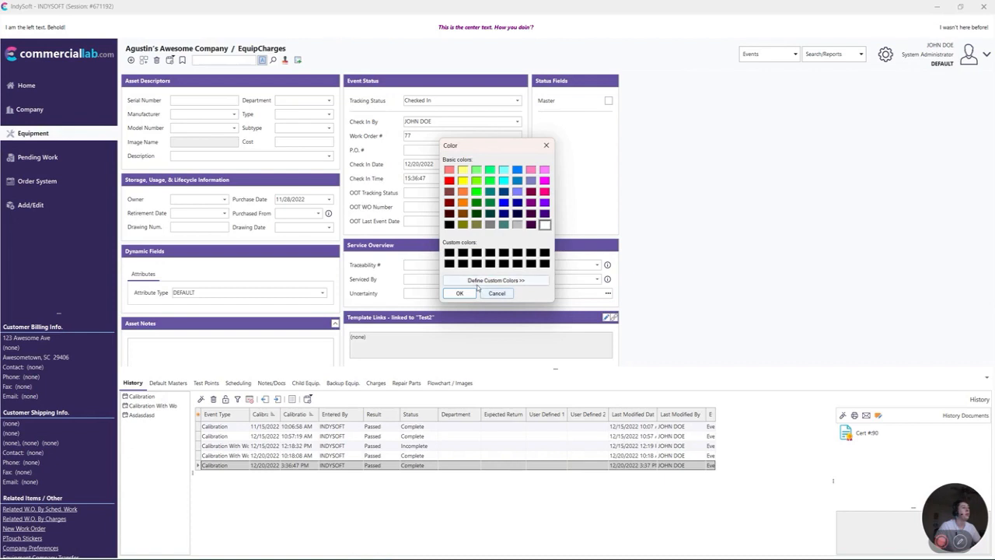
left_click(483, 281)
left_click_drag(624, 195, 605, 181)
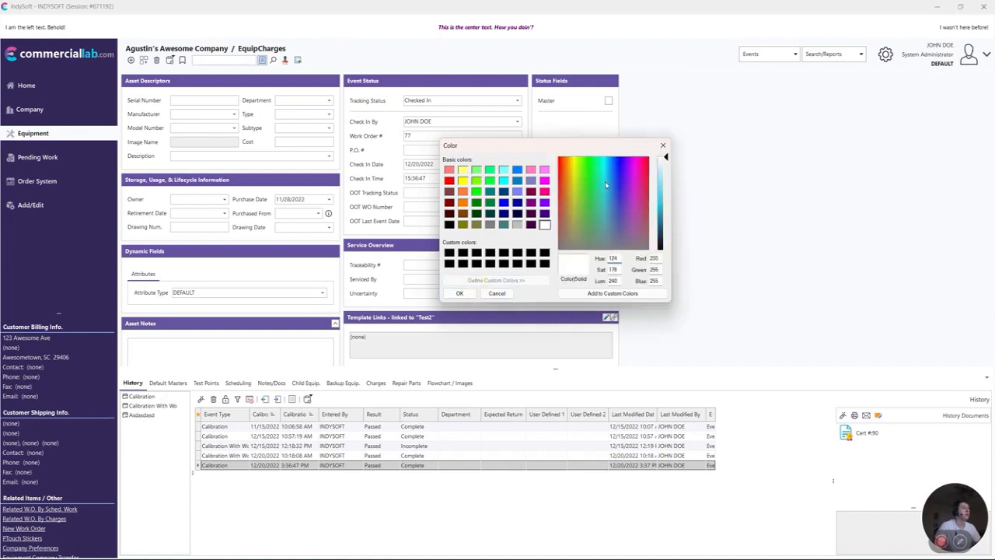
left_click(666, 182)
left_click_drag(665, 182, 666, 178)
left_click(459, 293)
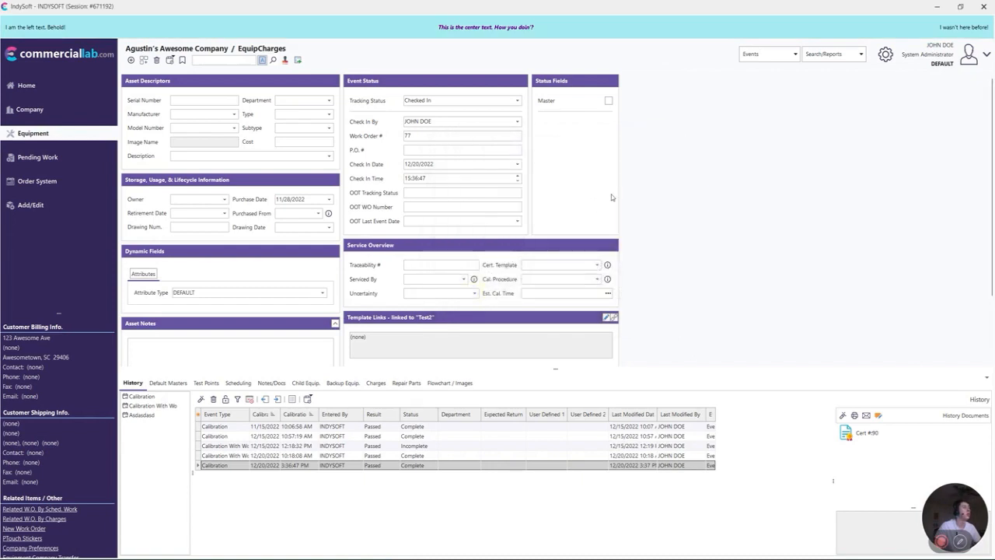
right_click(624, 34)
left_click(667, 121)
Step: Examine the banner's layout tree and the item types that can be added under Customize Widths
right_click(586, 26)
left_click(614, 96)
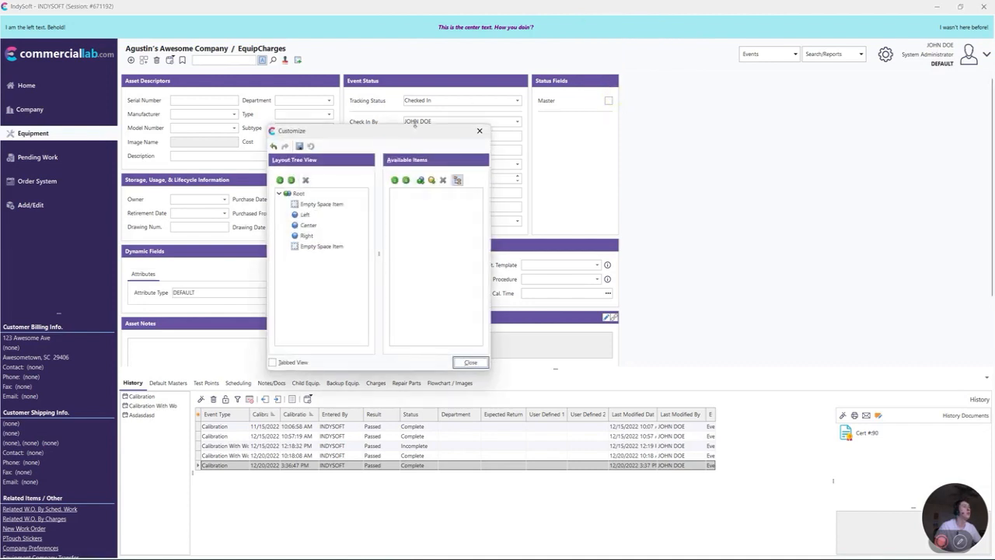
left_click_drag(415, 124, 474, 121)
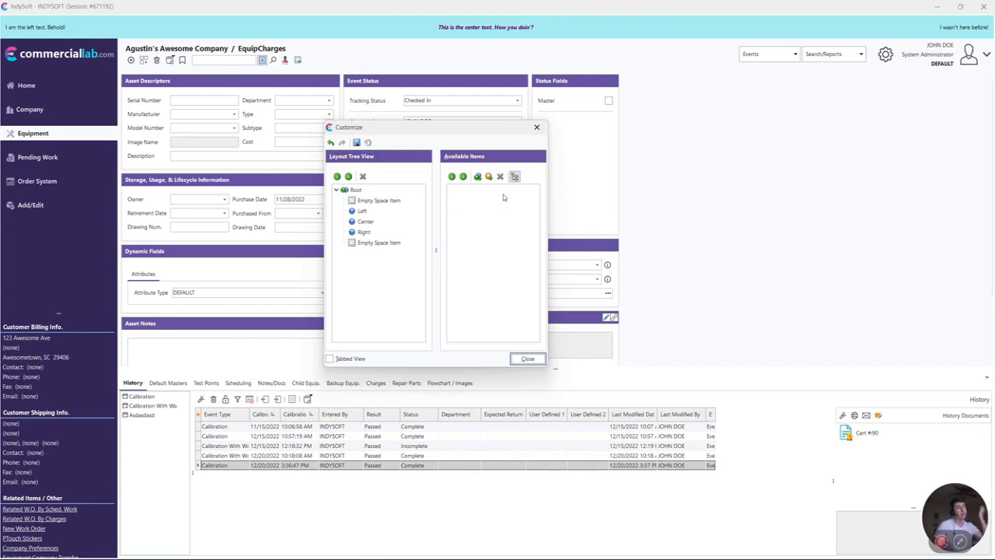
left_click(488, 177)
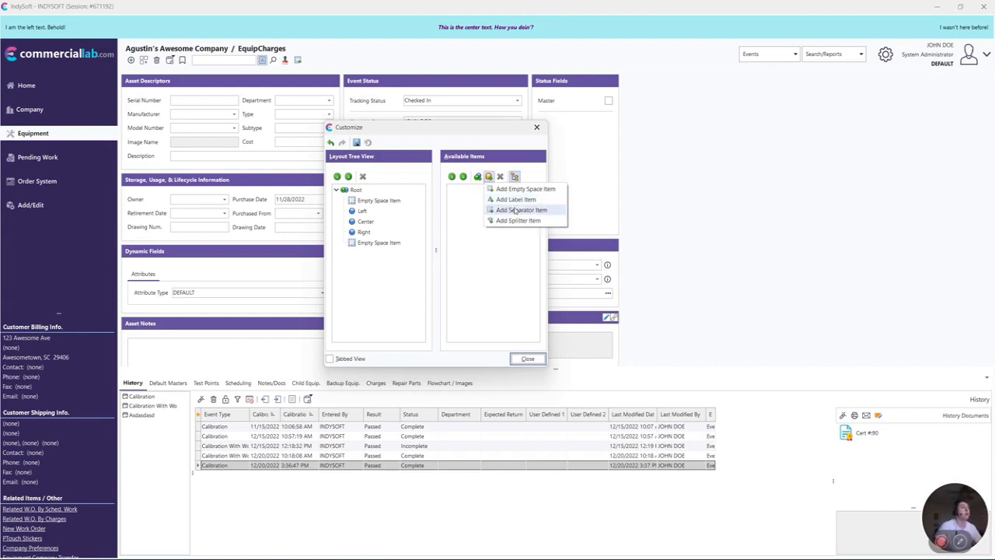
left_click(511, 250)
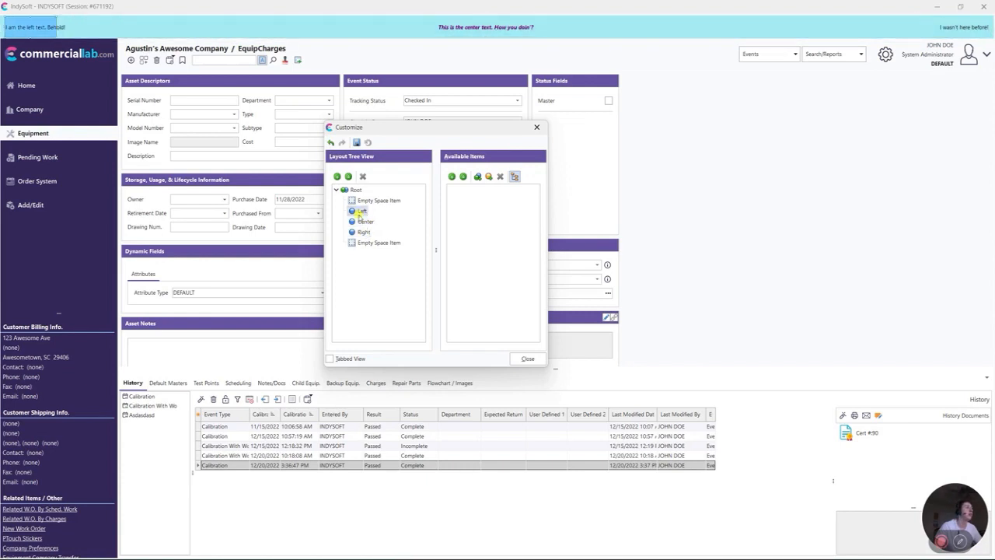
left_click(535, 358)
Step: Go to the Home page and view the company info label's editor, closing it without changes
left_click(26, 85)
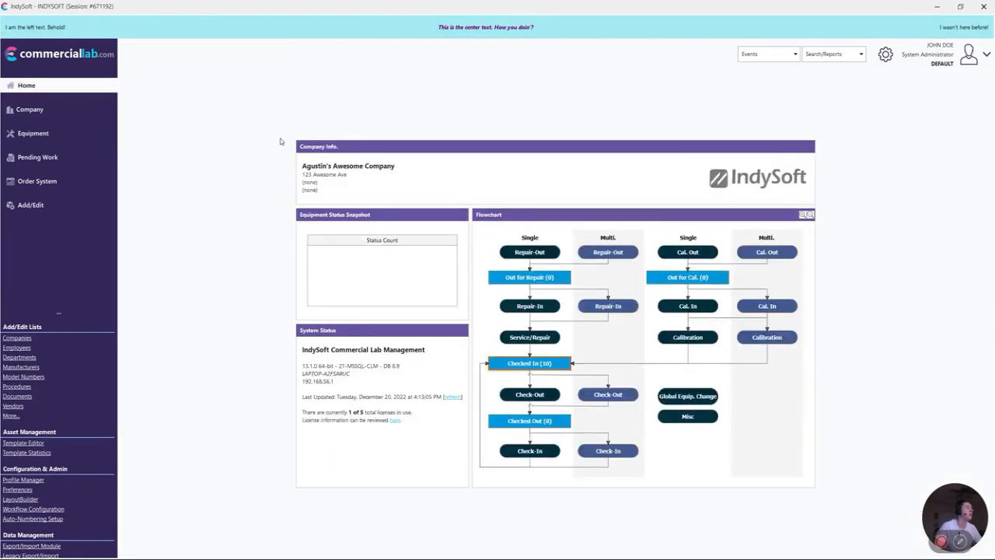
right_click(354, 171)
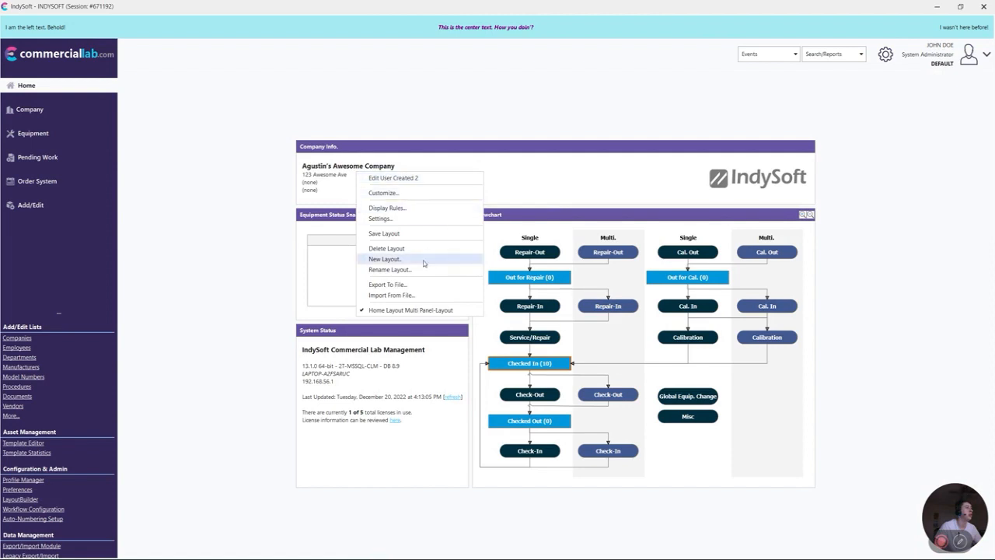
left_click(446, 181)
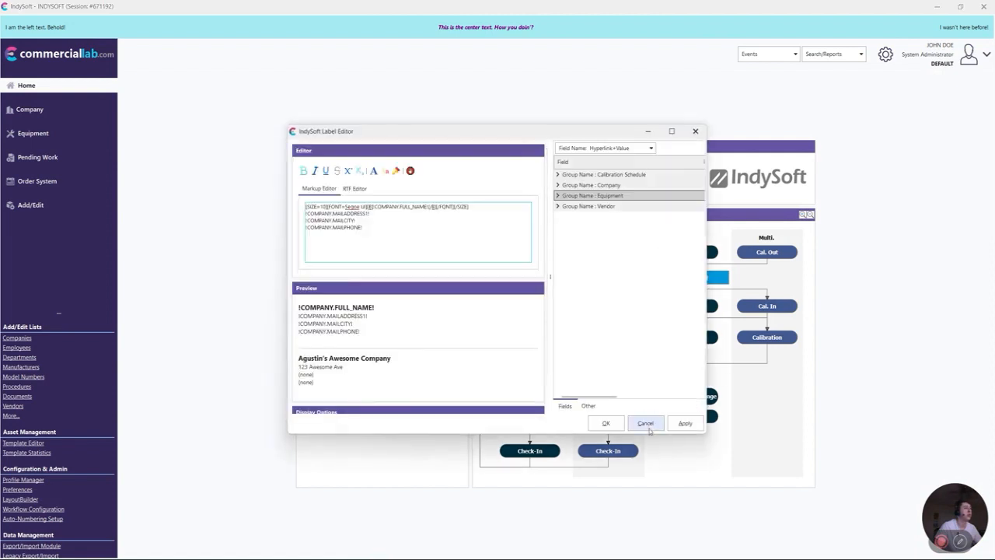
left_click(645, 423)
Step: Inspect which banner areas the Left, Center and Right layout items cover, and review the item types that can be added
right_click(201, 33)
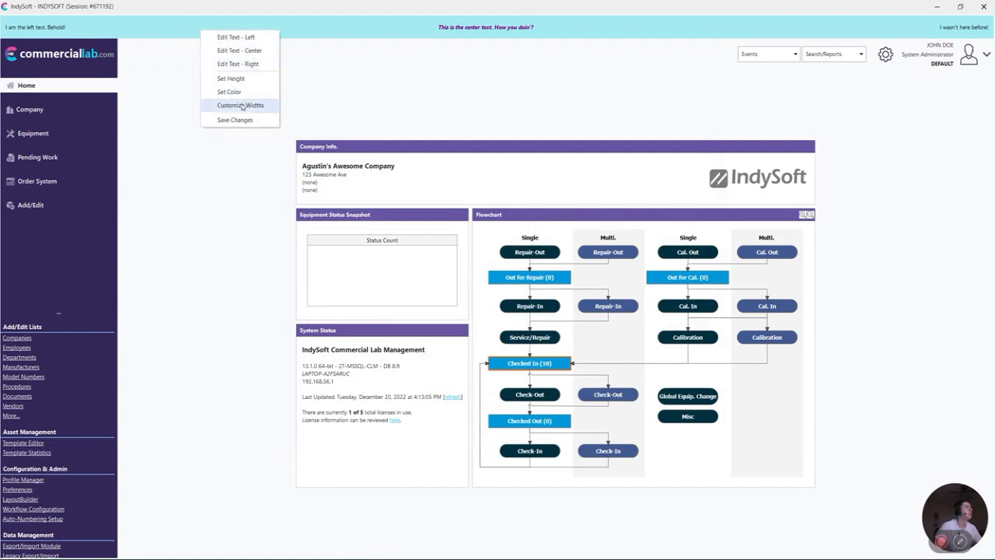
left_click(241, 107)
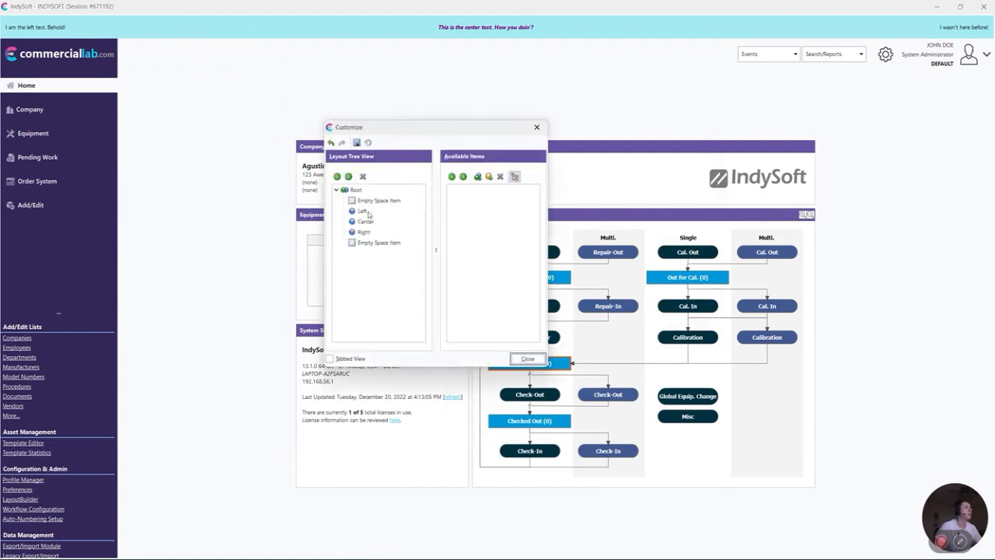
left_click(362, 211)
left_click(364, 222)
left_click(362, 212)
left_click(364, 221)
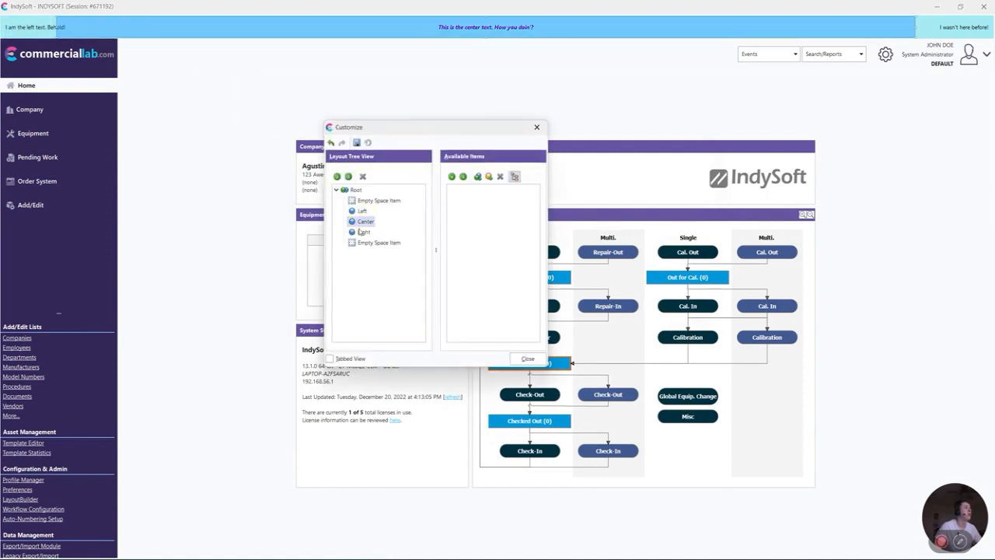
left_click(360, 230)
left_click(361, 222)
left_click(360, 212)
left_click(488, 177)
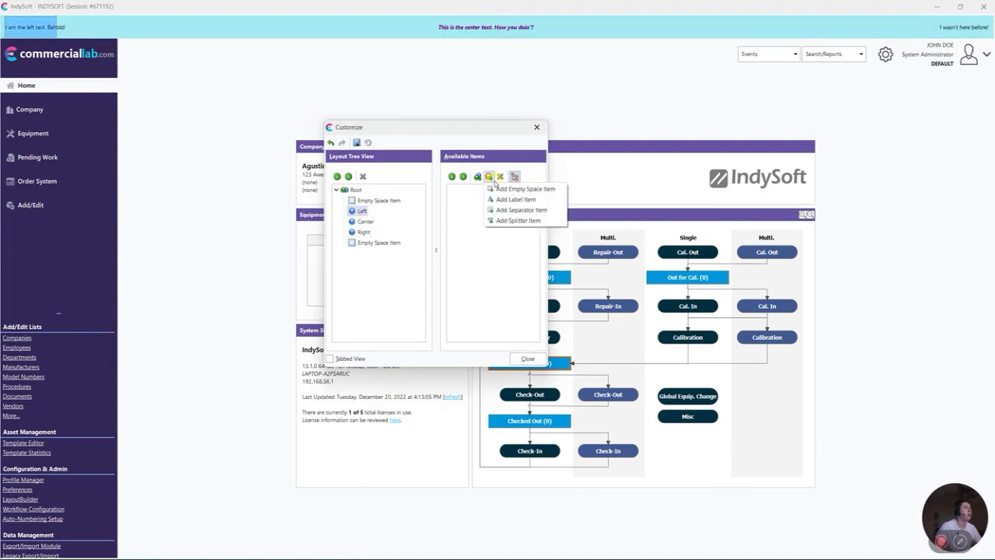
left_click(542, 261)
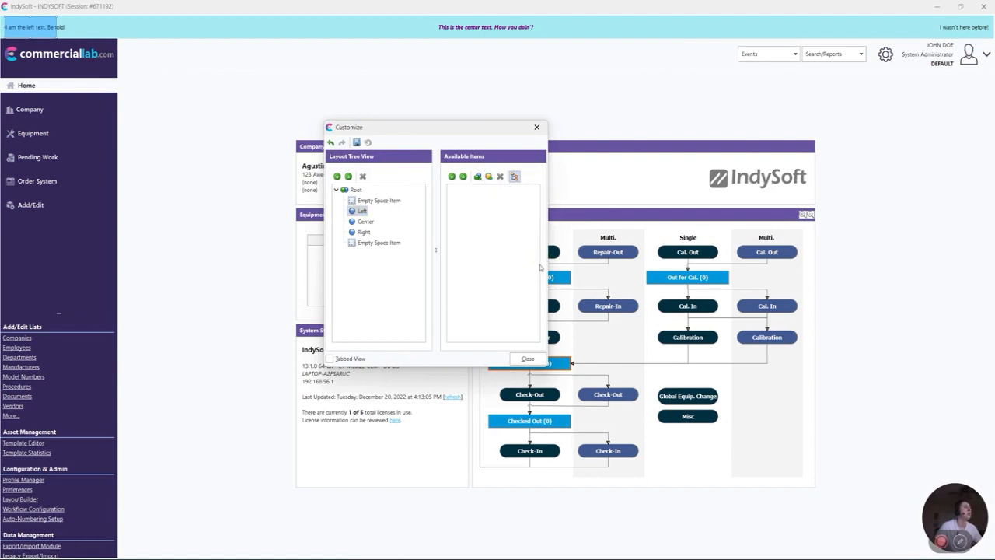
left_click(528, 359)
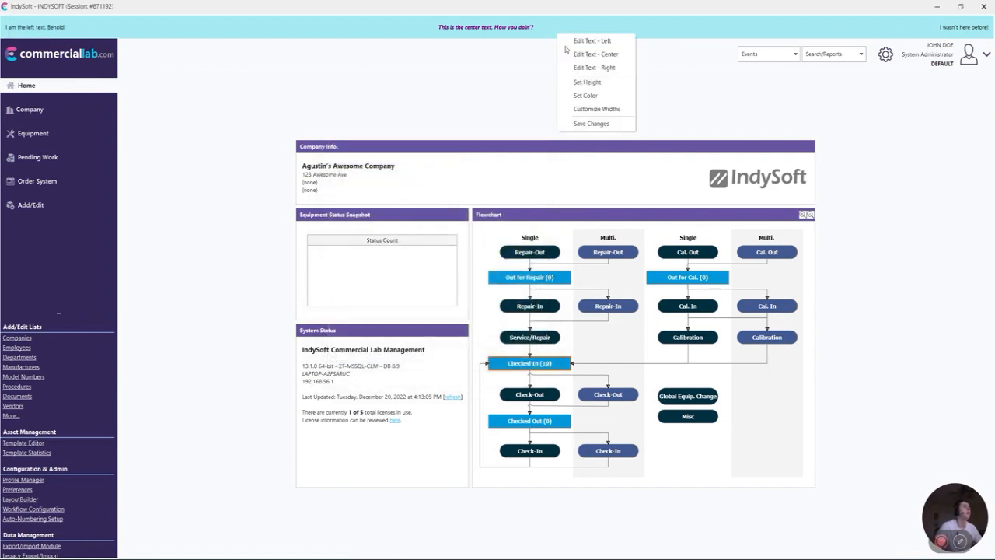
Step: Set the horizontal alignment of the banner's Center layout item to Right through Customize Widths
left_click(594, 113)
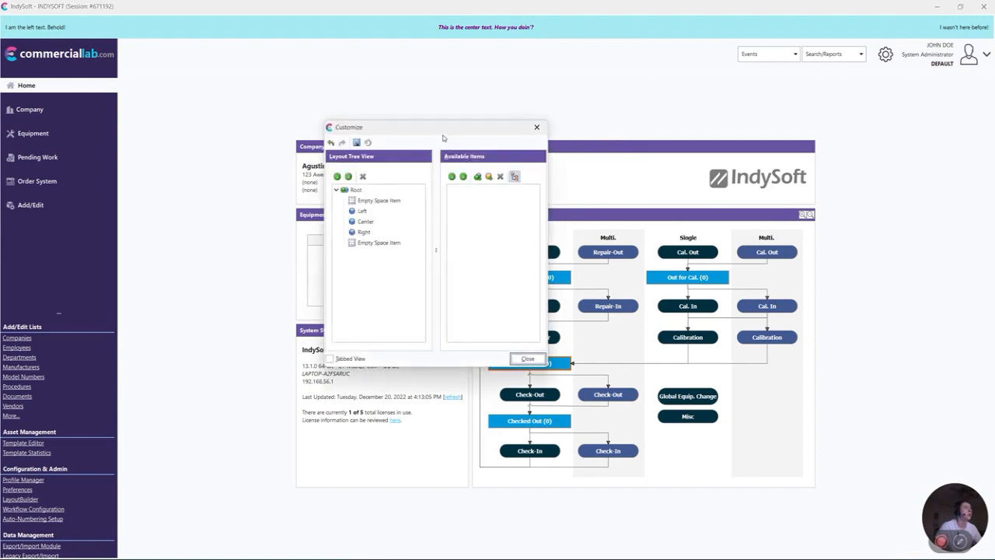
right_click(543, 221)
left_click(542, 226)
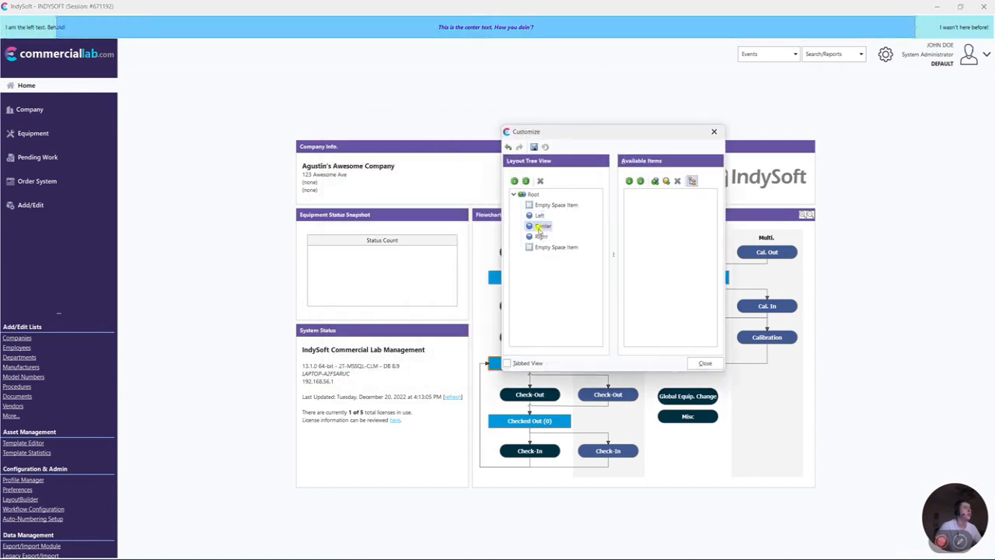
right_click(542, 227)
mouse_move(579, 295)
left_click(657, 316)
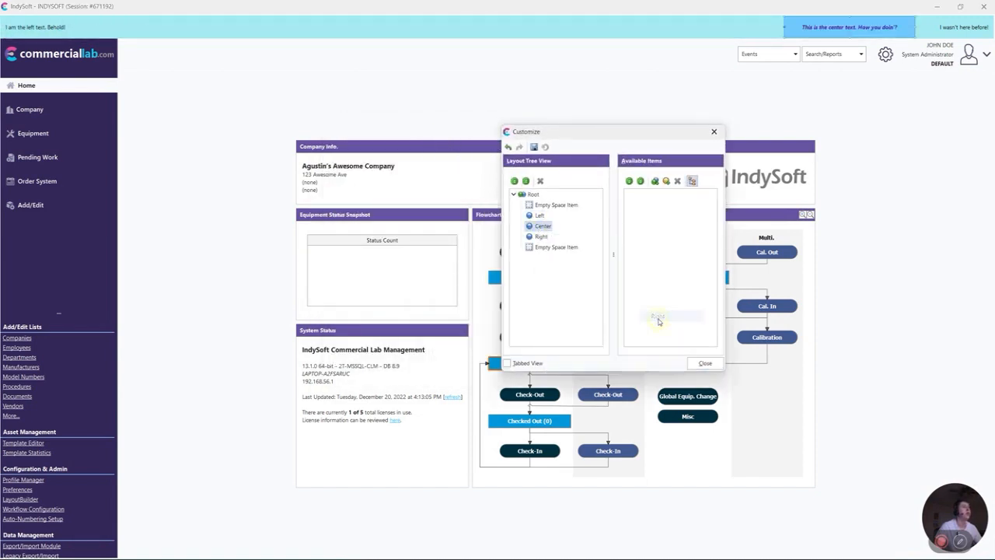
Step: Try the Left and Center horizontal alignments on the banner's Center layout item
right_click(552, 227)
mouse_move(589, 294)
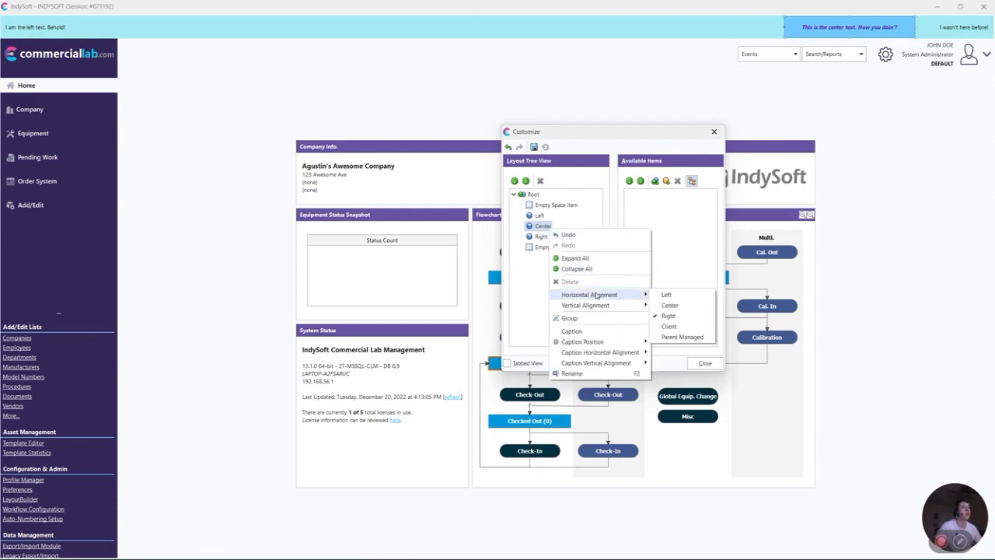
left_click(667, 293)
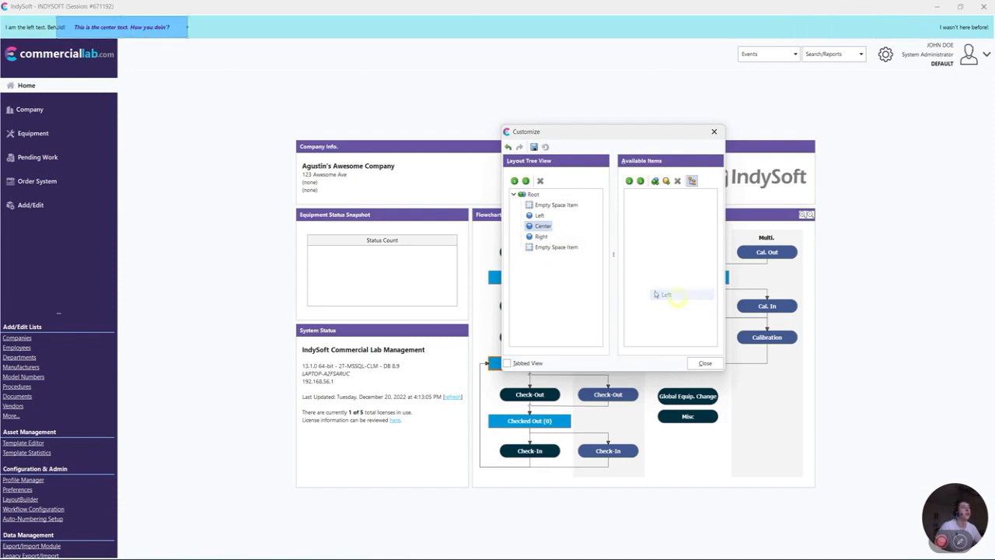
right_click(543, 230)
mouse_move(610, 298)
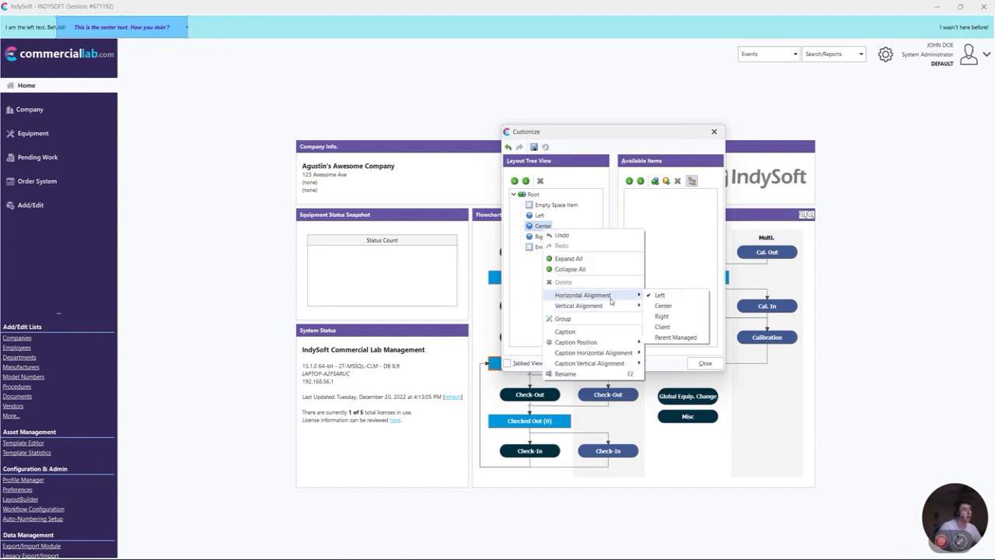
left_click(701, 308)
Step: Set the horizontal alignment of the banner's Center layout item to Client
right_click(548, 230)
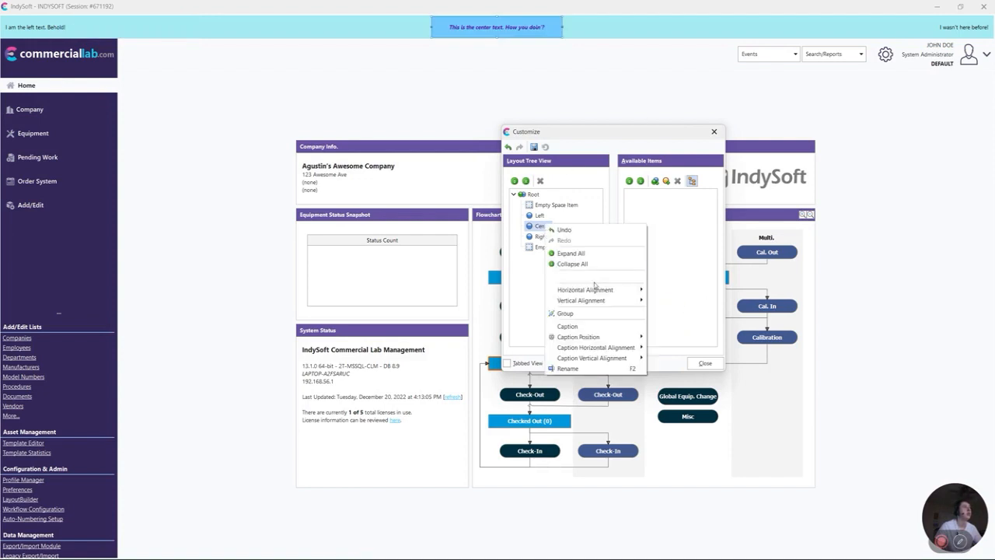
mouse_move(610, 289)
left_click(680, 321)
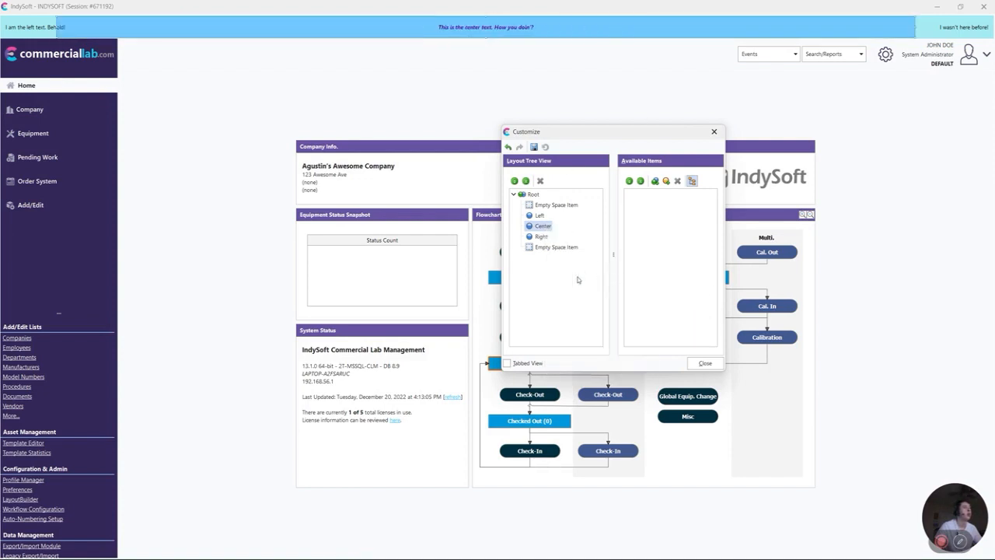
Step: Widen the banner's Left and Right layout items by extending their inner edges toward the center text
left_click(542, 236)
left_click(539, 216)
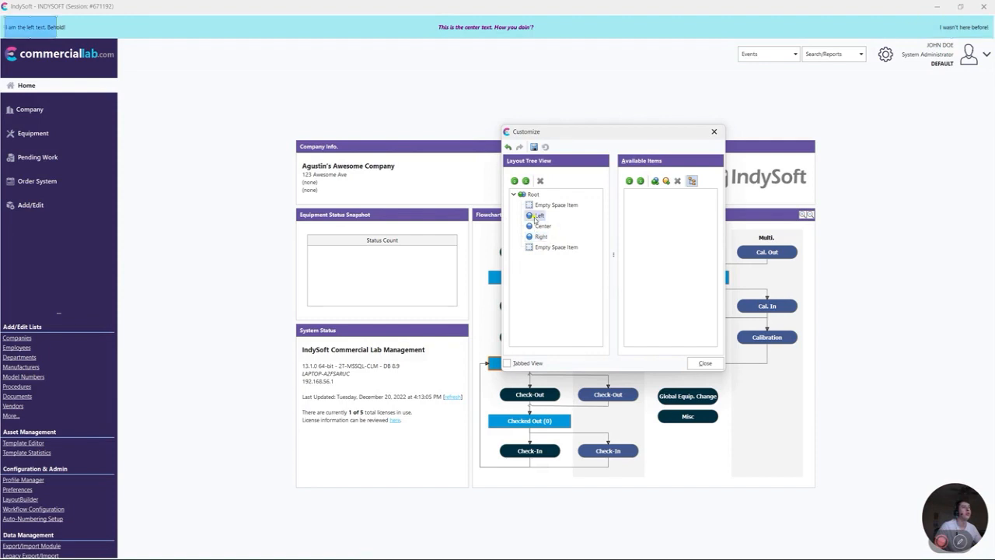
left_click_drag(58, 27, 78, 27)
left_click(554, 240)
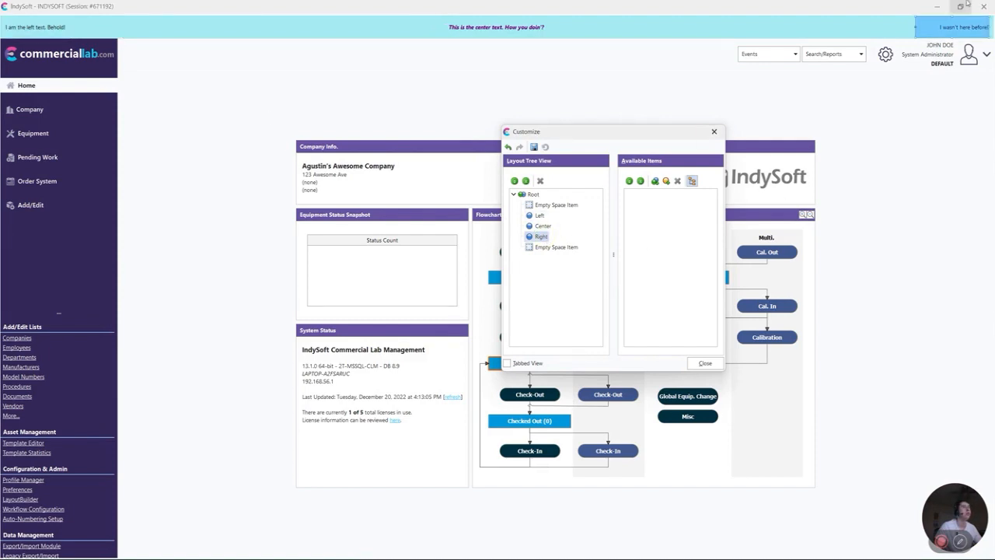
left_click_drag(914, 27, 886, 27)
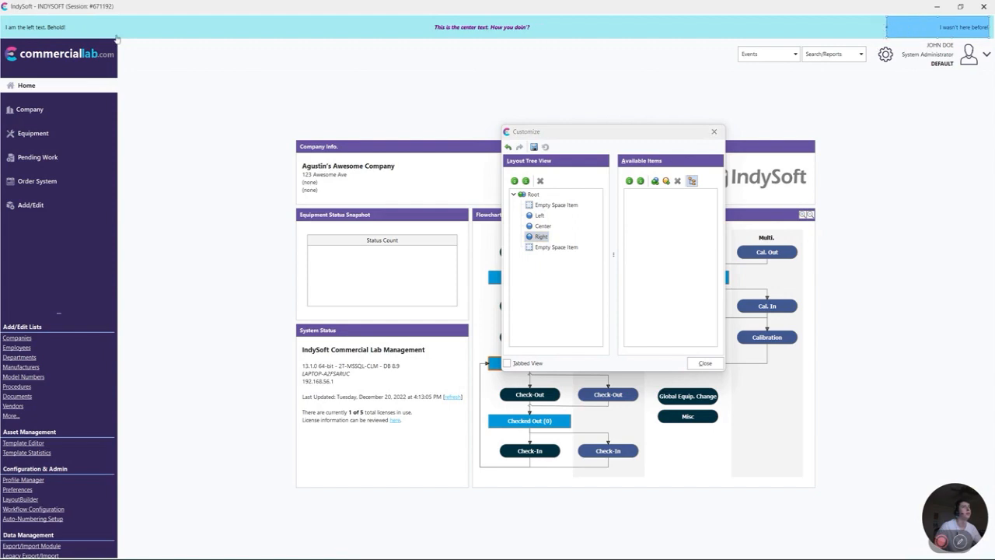
left_click(65, 34)
left_click_drag(77, 28, 98, 27)
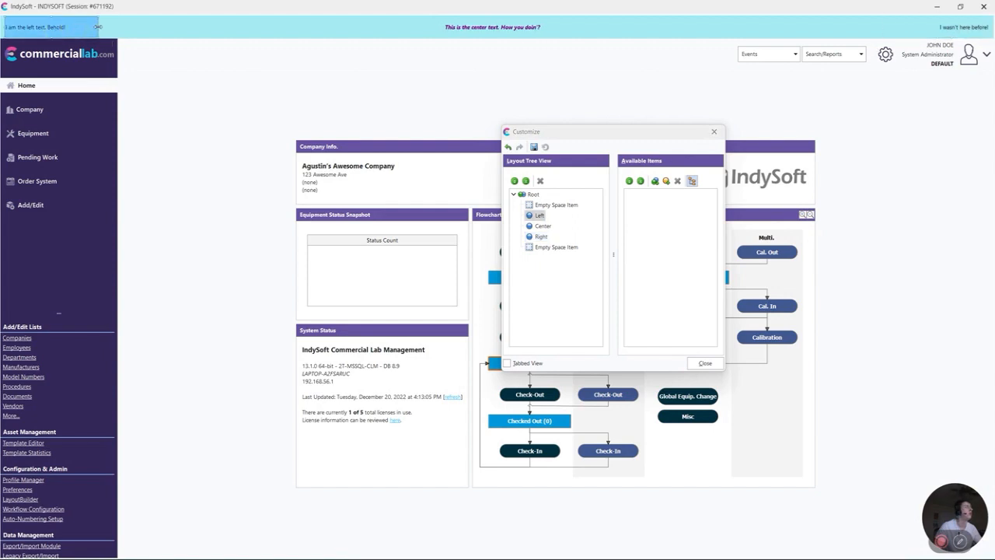
Step: Align the banner's Center layout item horizontally to Left and widen it to nearly the middle of the banner
left_click(448, 21)
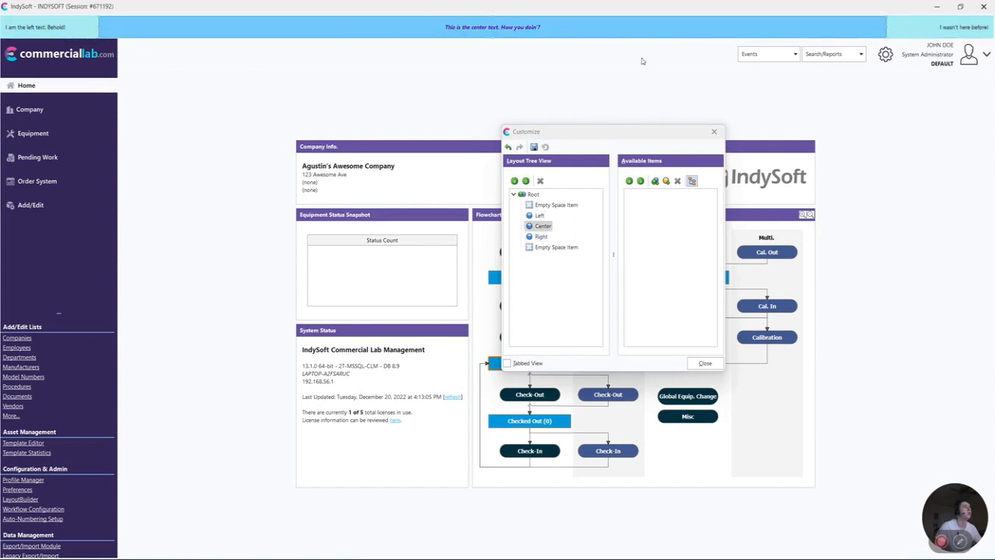
right_click(549, 227)
mouse_move(563, 293)
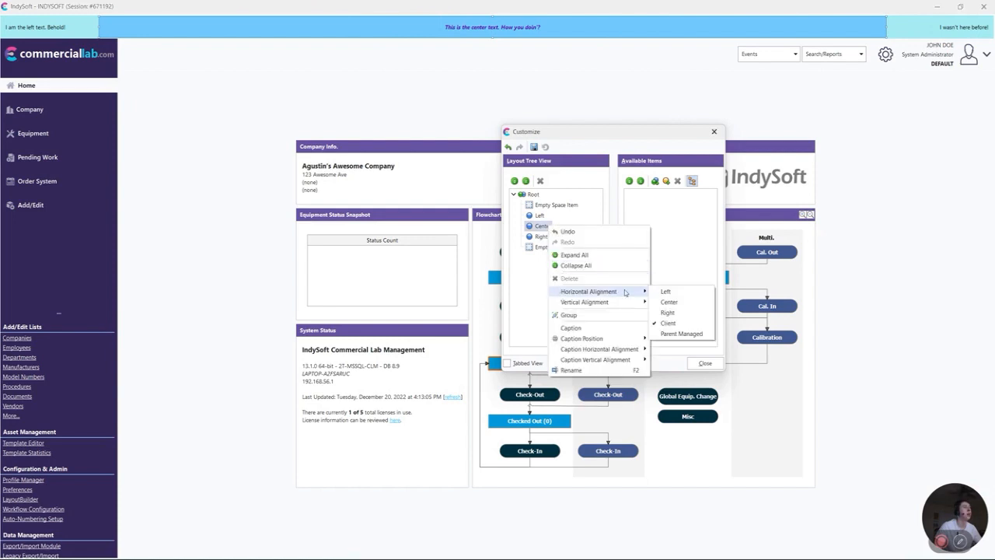
left_click(669, 292)
left_click_drag(230, 27, 459, 28)
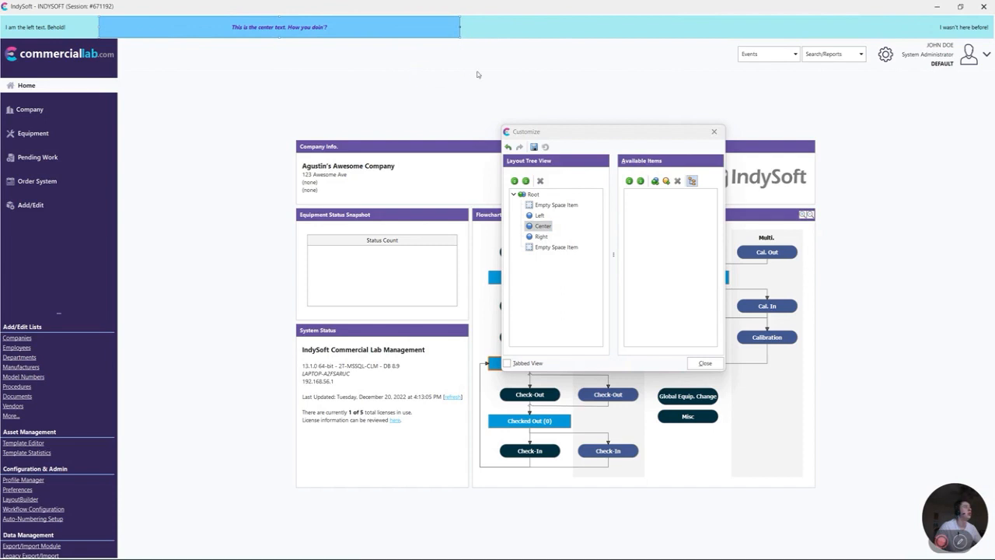
Step: Return the Center layout item's horizontal alignment to Client and close the layout customization
right_click(551, 226)
mouse_move(591, 292)
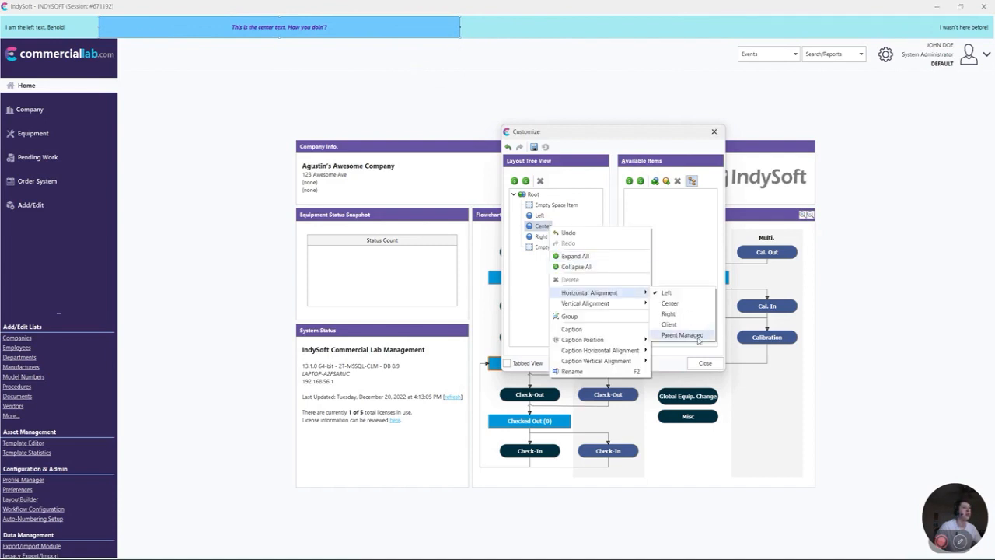
left_click(687, 324)
left_click(704, 363)
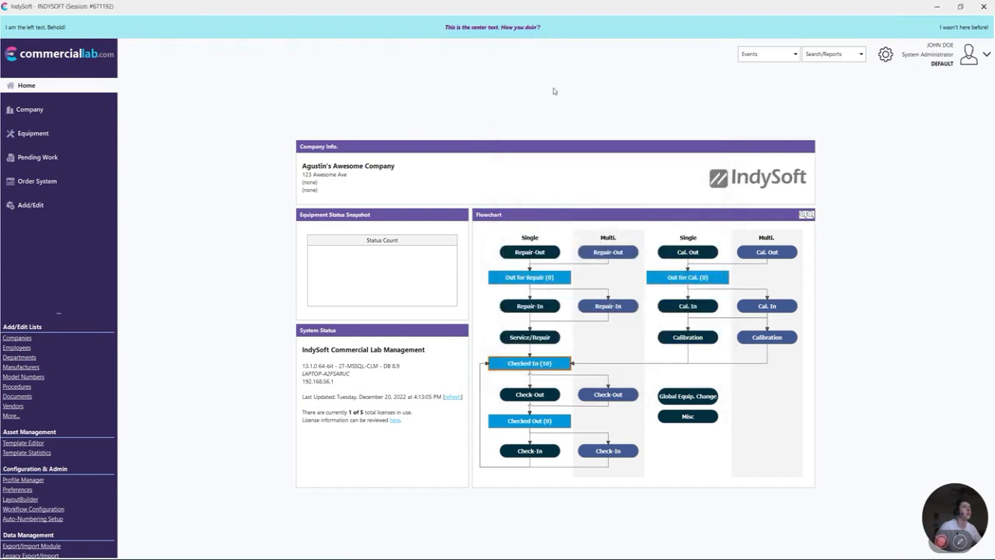
right_click(580, 28)
left_click(603, 116)
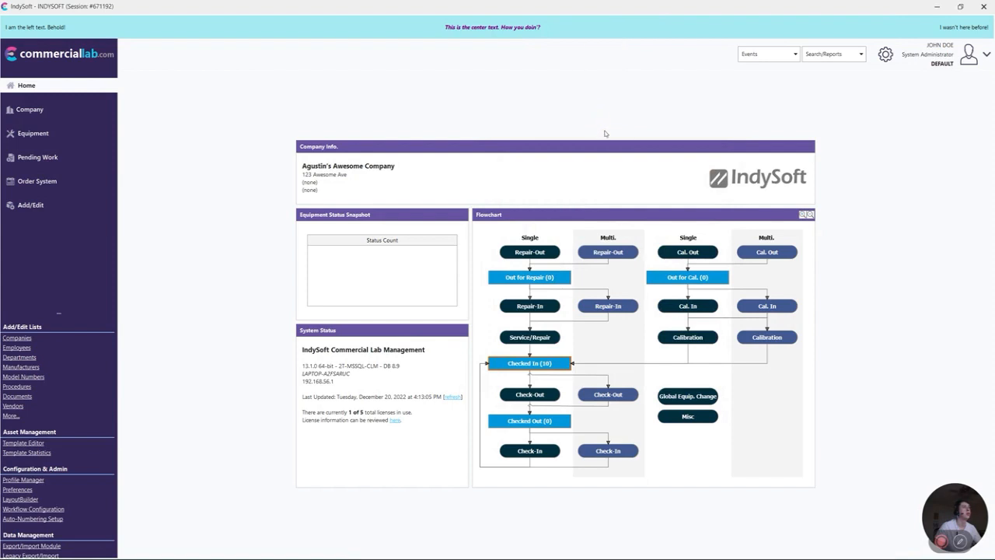